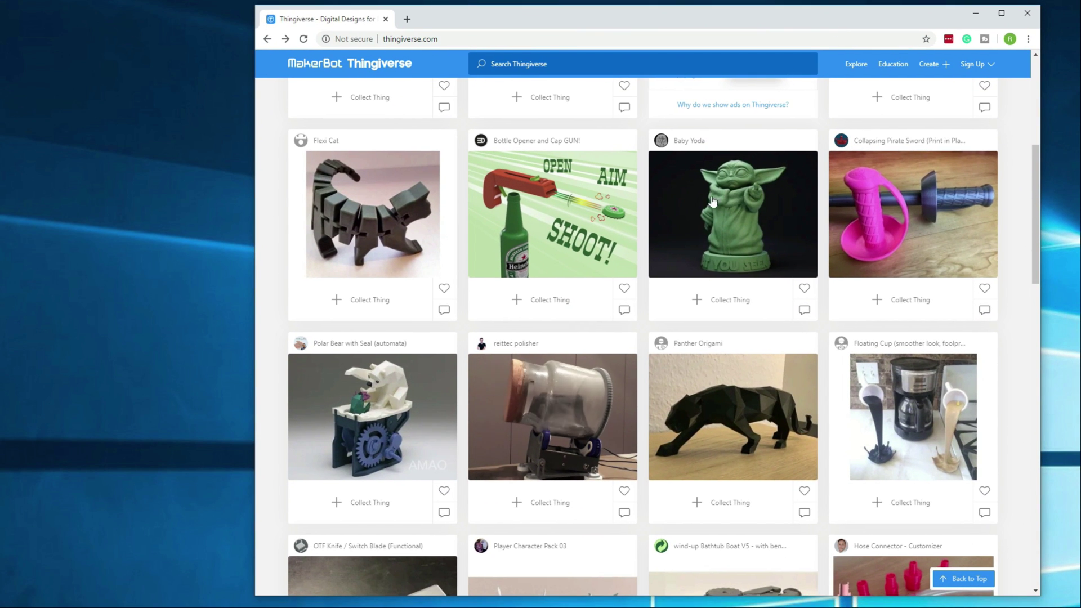
Open the Baby Yoda and phone stand designs in new browser tabs.
scroll(697, 408, "up", 3)
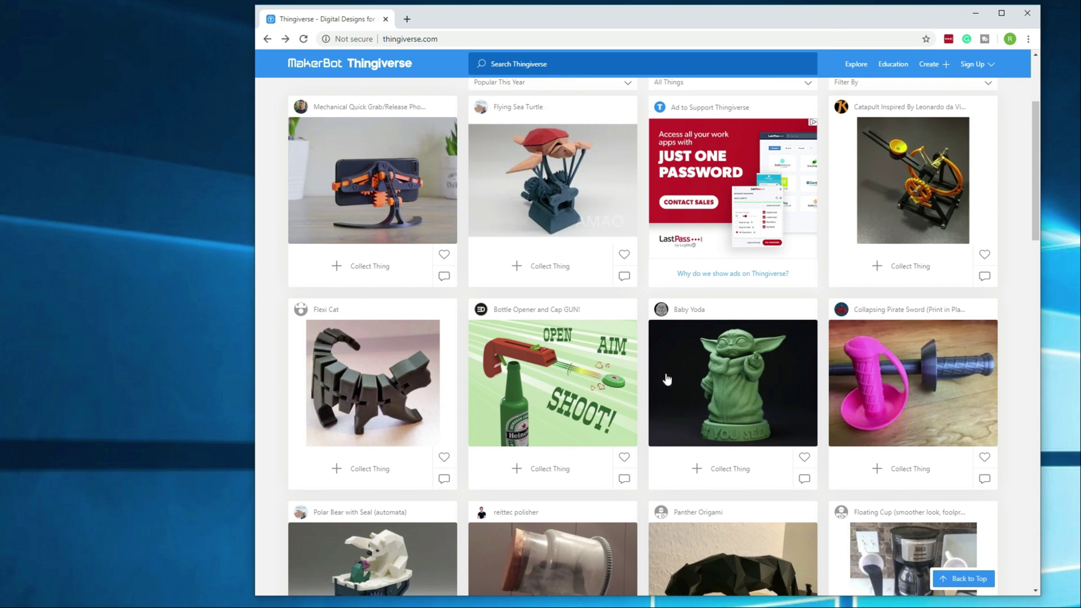
right_click(704, 374)
left_click(719, 380)
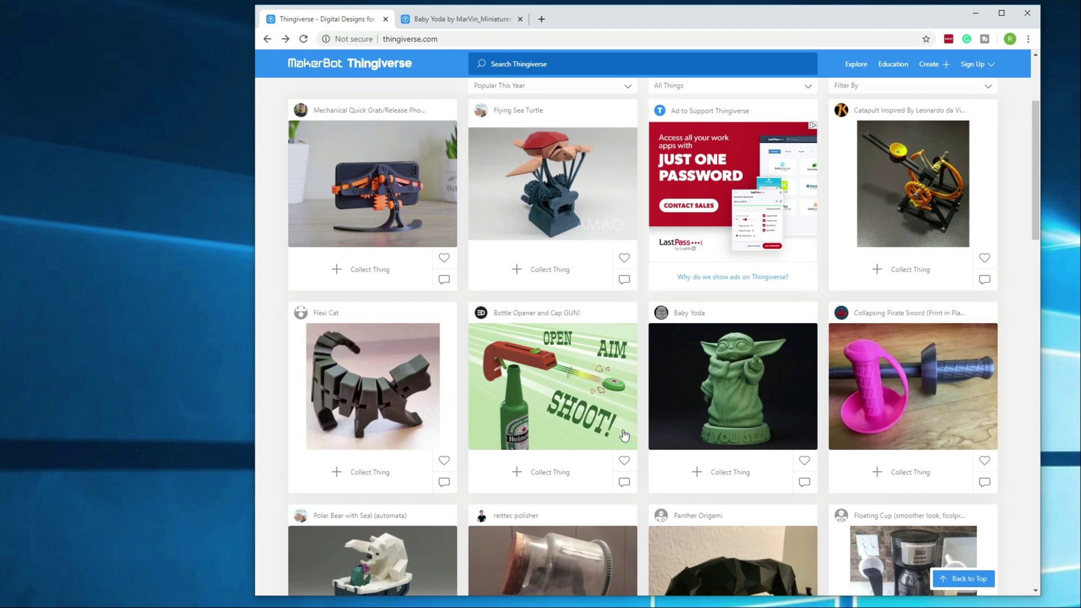
scroll(624, 435, "up", 1)
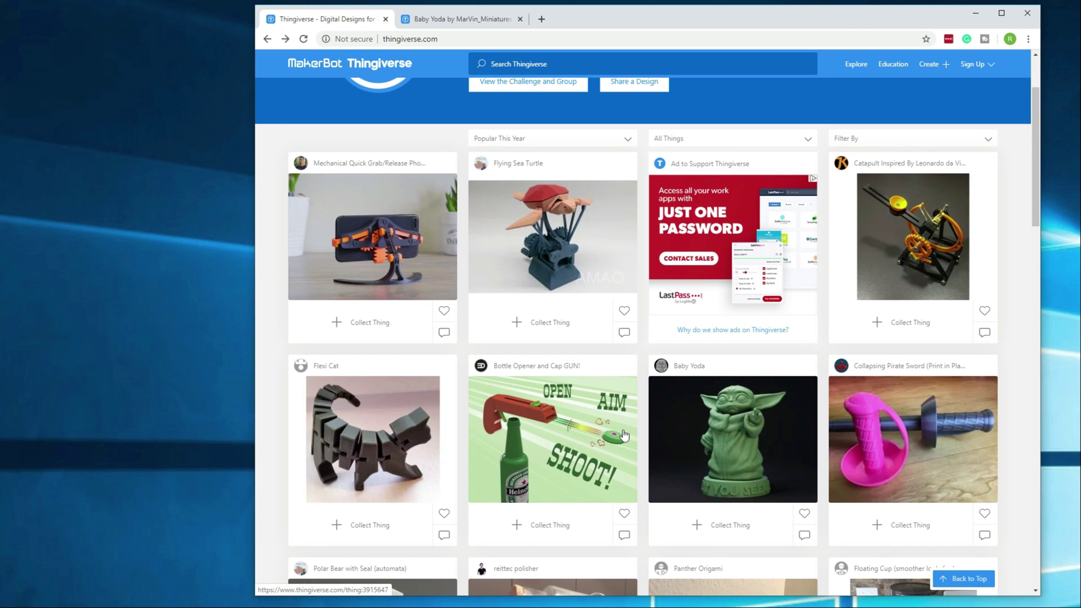
right_click(376, 238)
left_click(388, 241)
Download Baby_Yoda_v2.2.stl from the Baby Yoda Thing Files and allow the download.
left_click(484, 19)
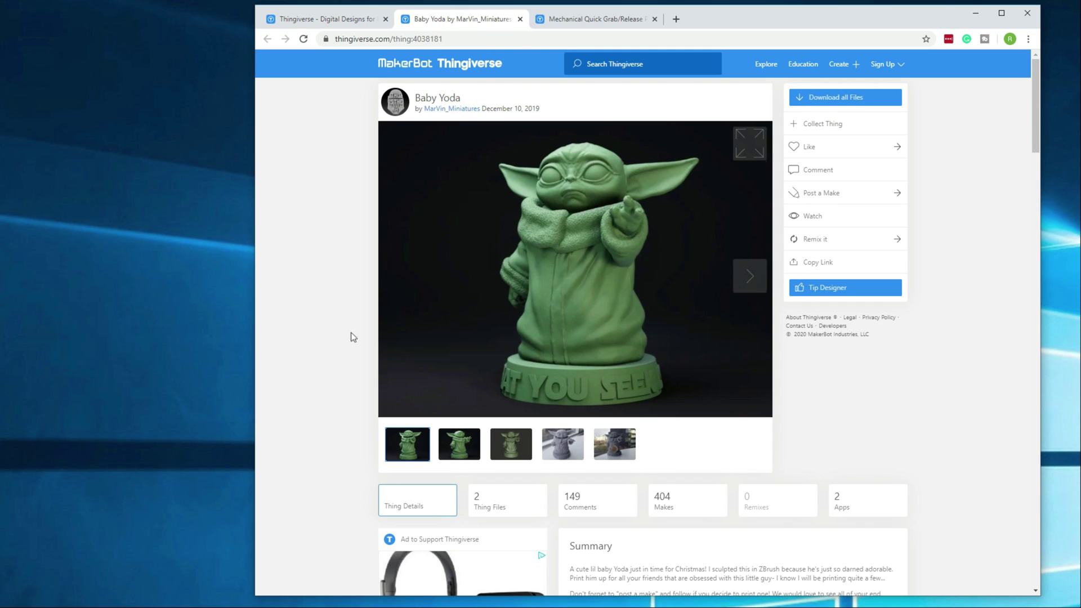
scroll(304, 440, "down", 1)
scroll(338, 394, "up", 1)
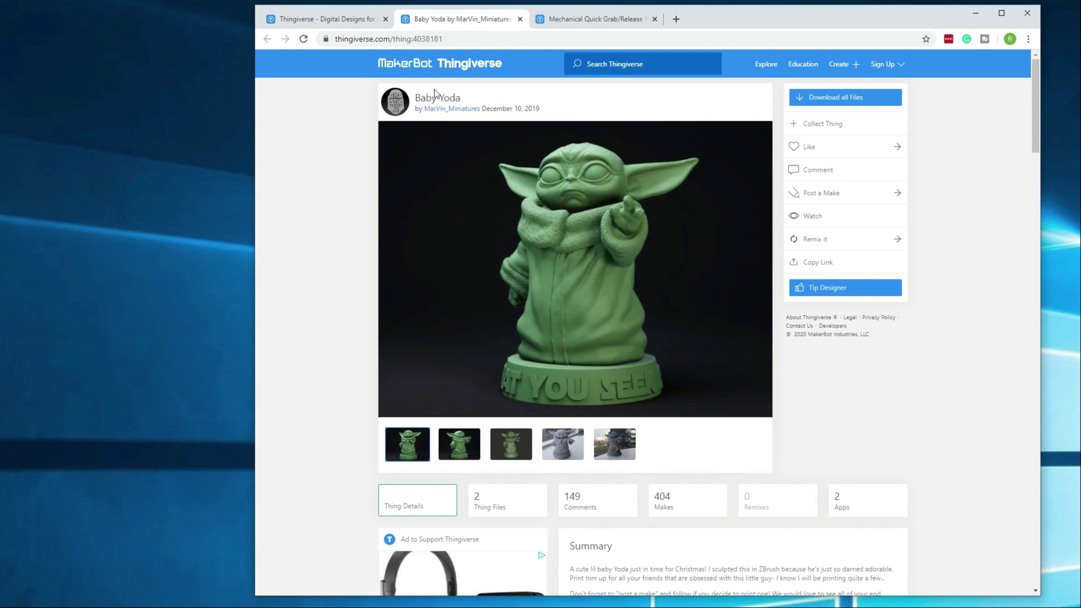
left_click(495, 513)
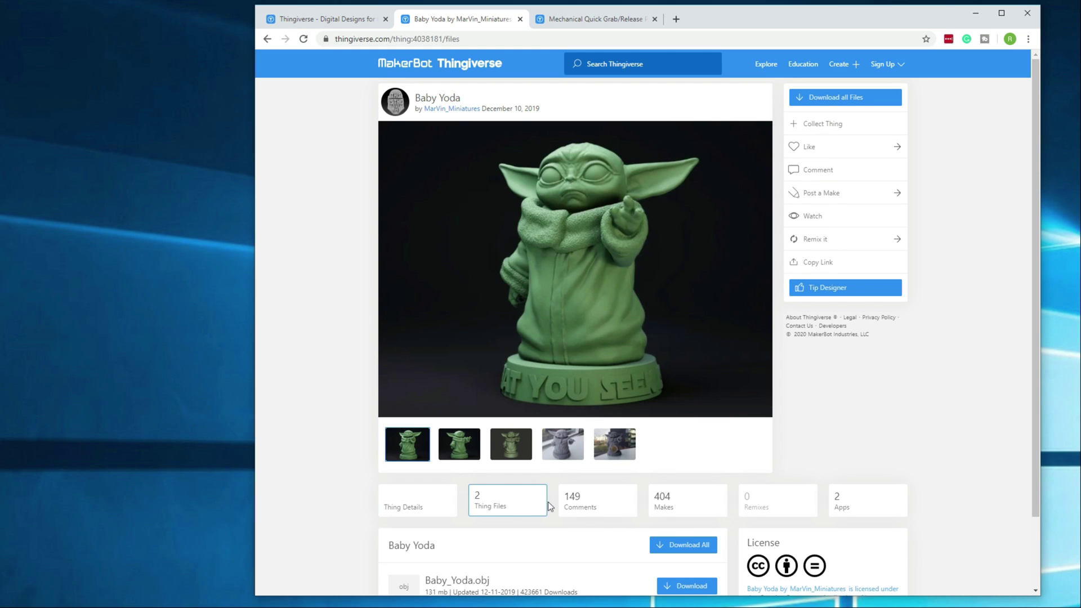
scroll(518, 515, "down", 2)
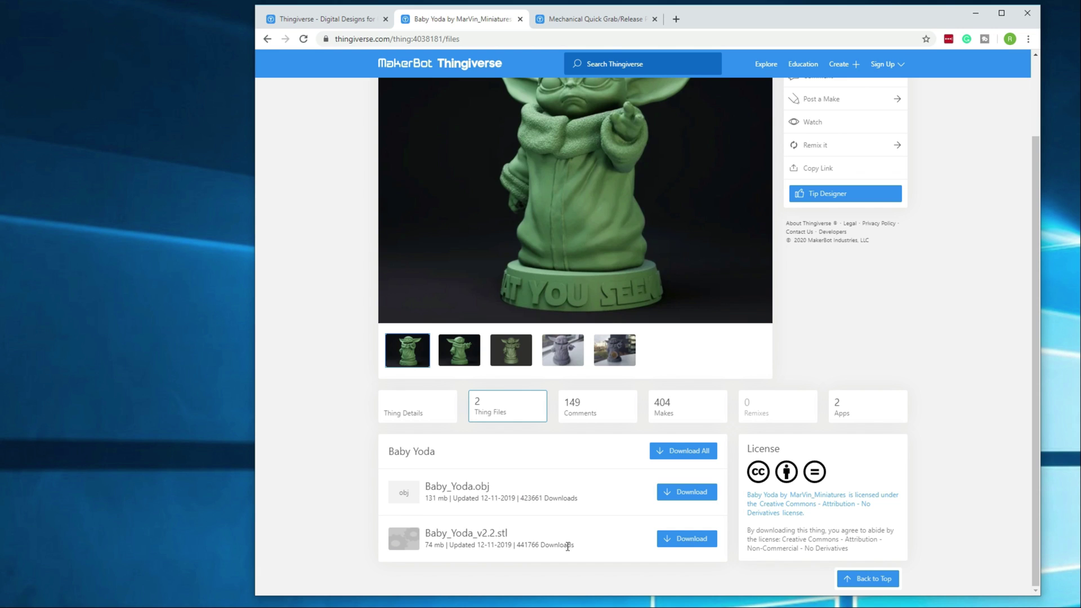
scroll(506, 524, "up", 2)
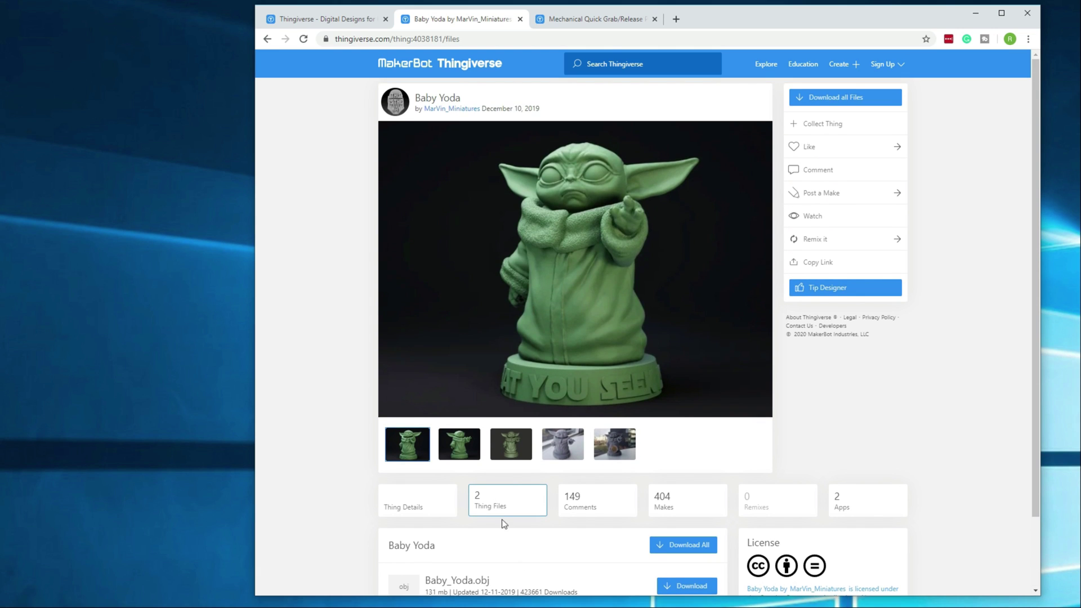
scroll(539, 345, "down", 2)
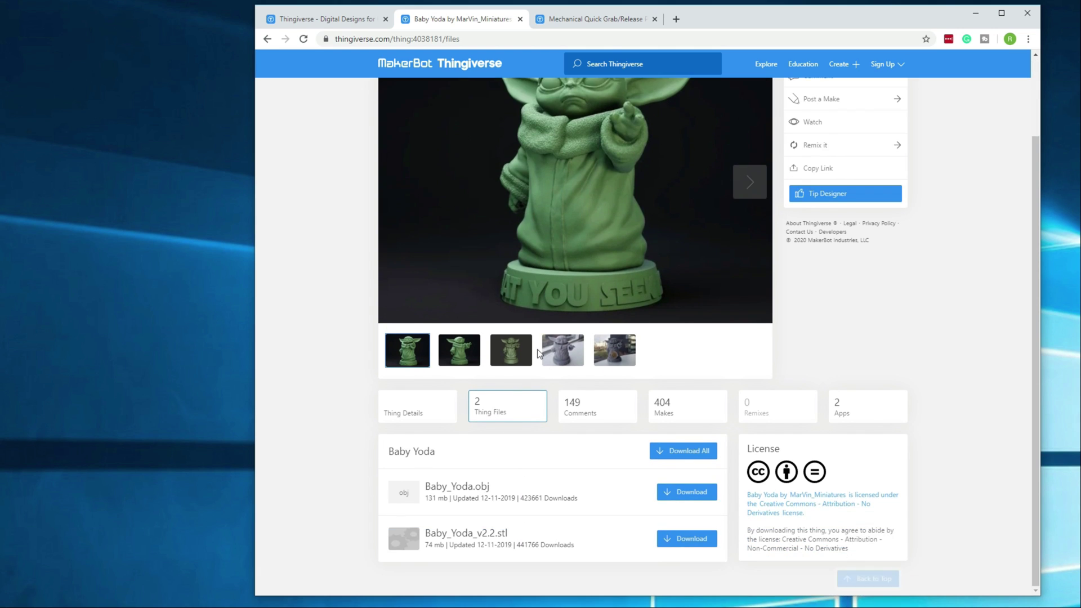
left_click(691, 542)
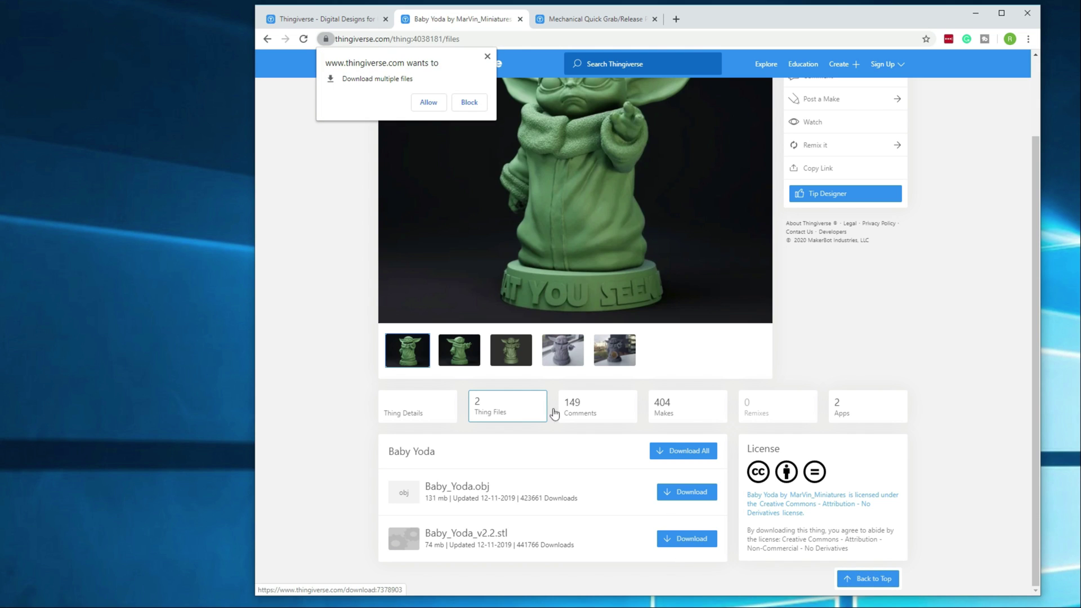
left_click(431, 105)
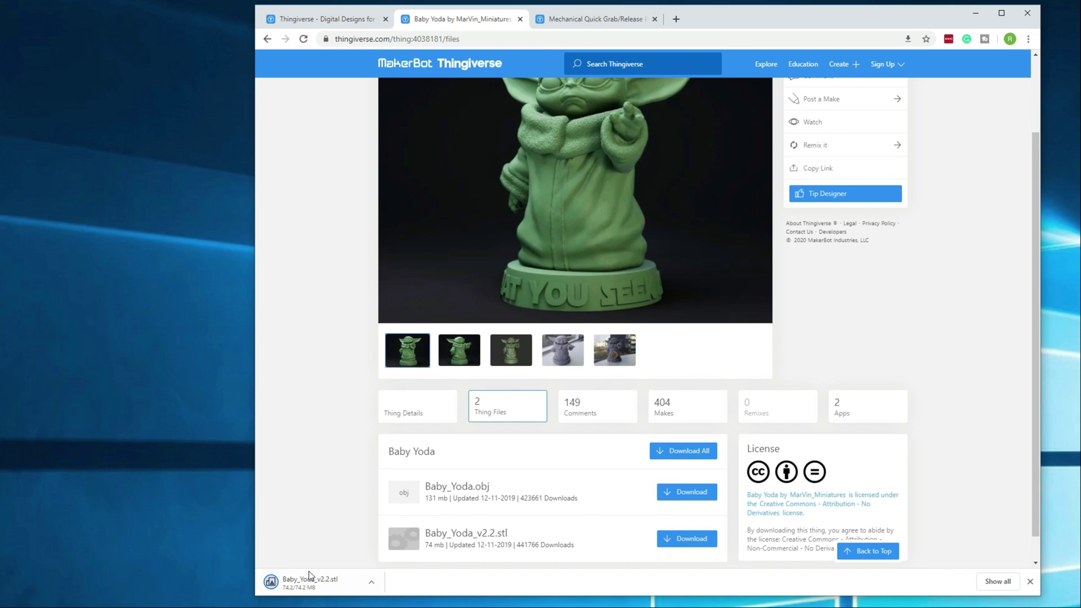
Use Download All on the phone stand's 16 Thing Files, then dismiss the Downloading Files notice.
left_click(600, 26)
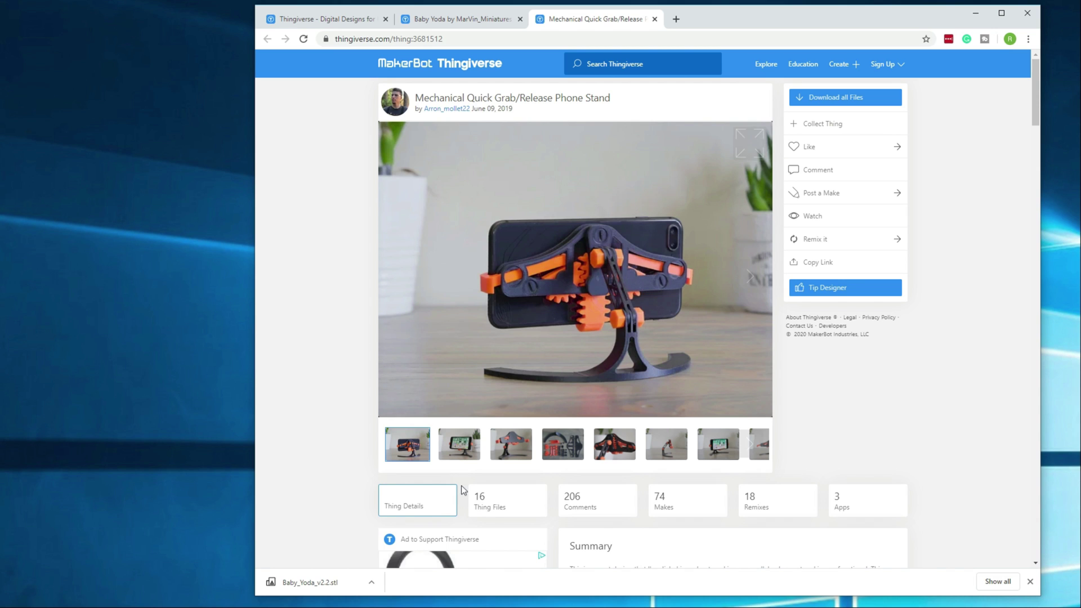
left_click(486, 501)
scroll(350, 436, "down", 2)
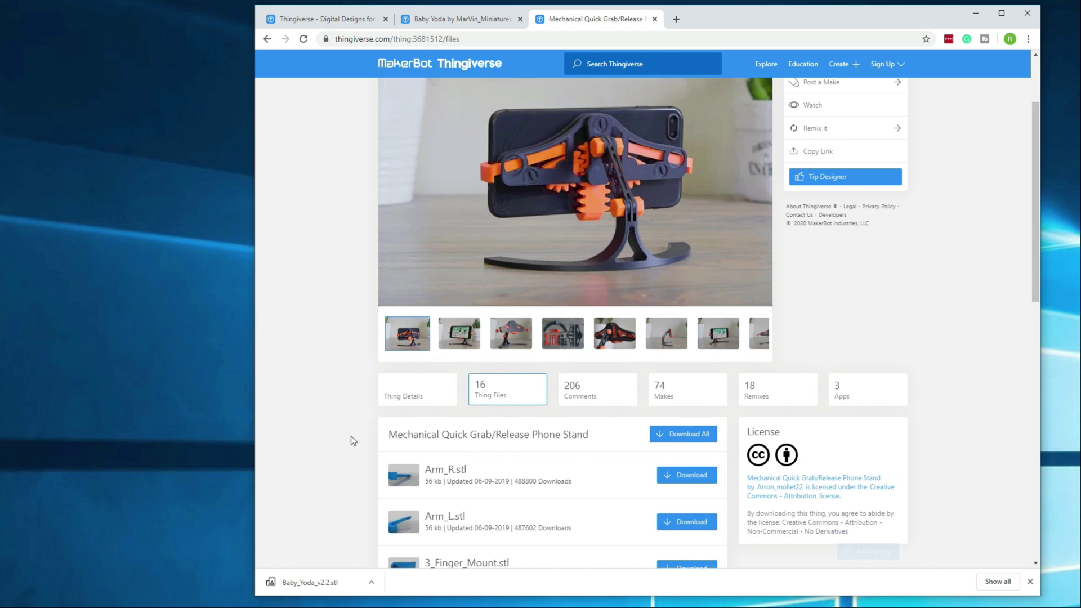
scroll(348, 435, "down", 4)
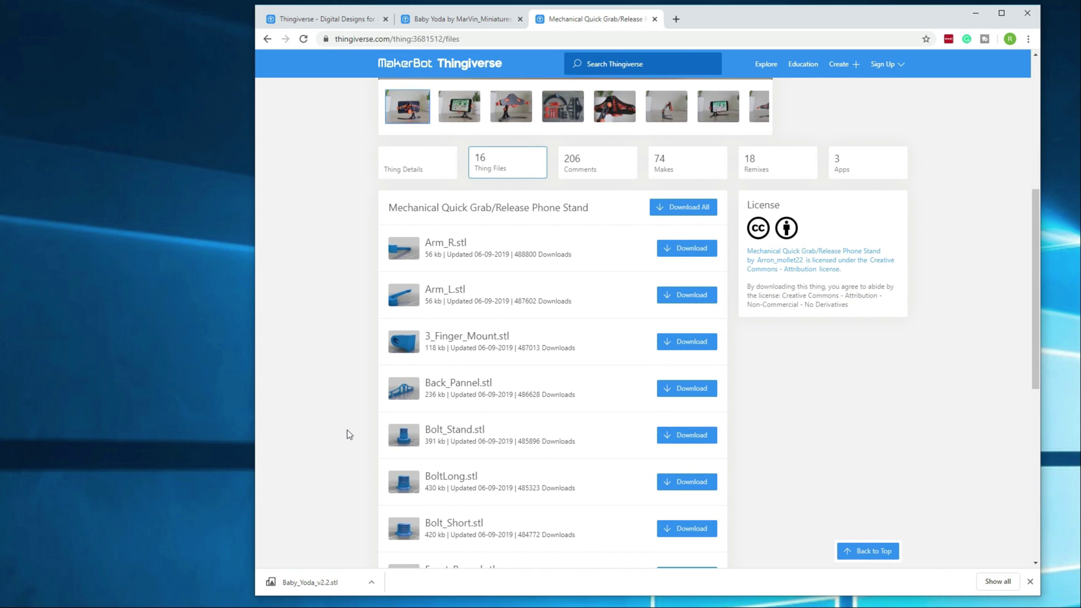
scroll(347, 434, "down", 4)
scroll(347, 430, "down", 4)
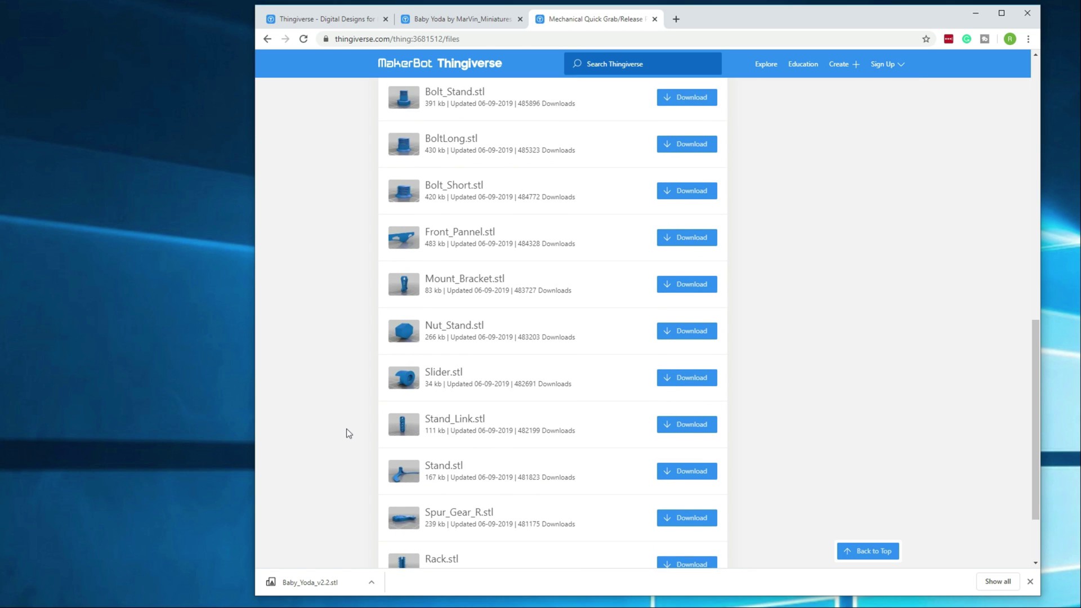
scroll(670, 381, "up", 11)
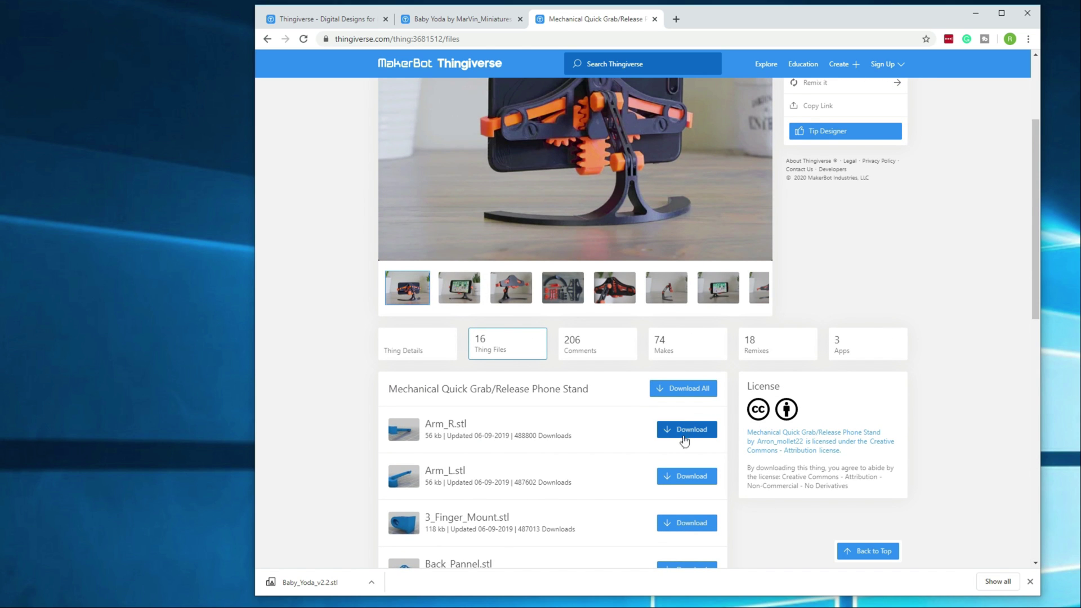
scroll(684, 439, "up", 2)
left_click(687, 502)
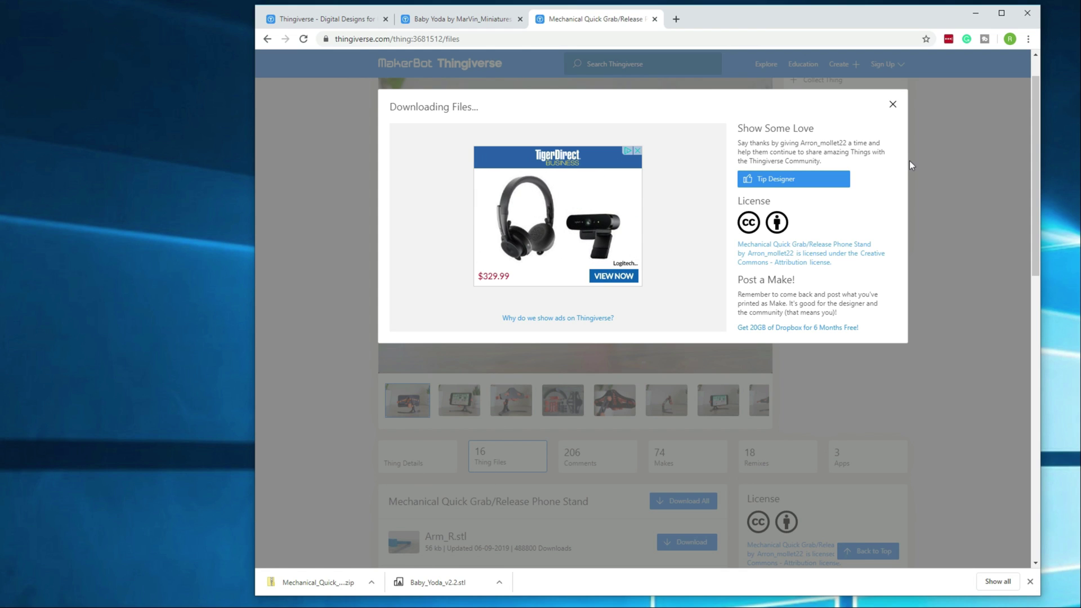
left_click(893, 106)
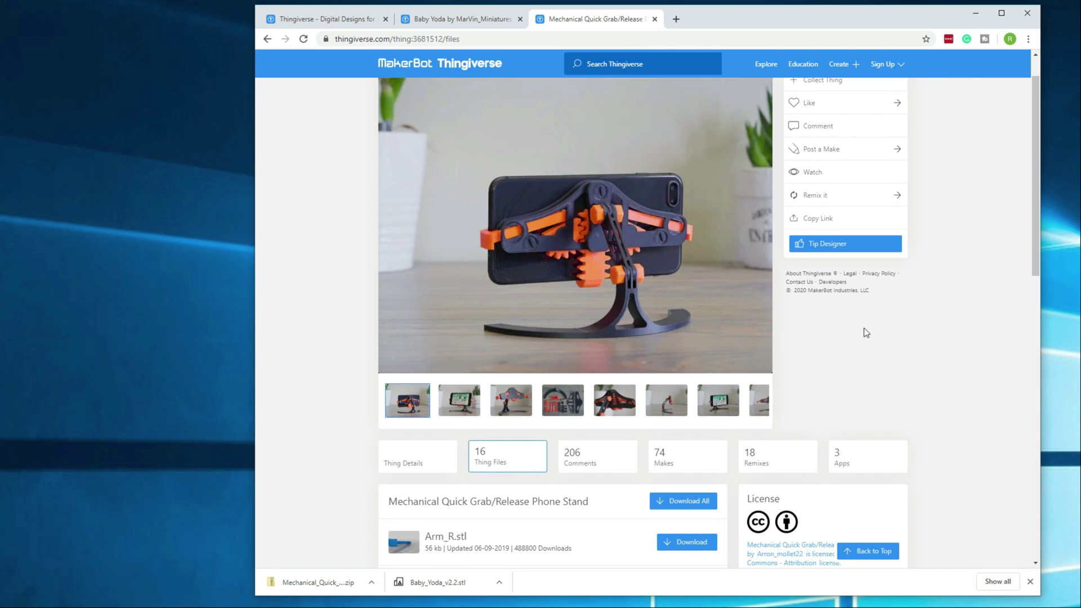
scroll(864, 330, "up", 1)
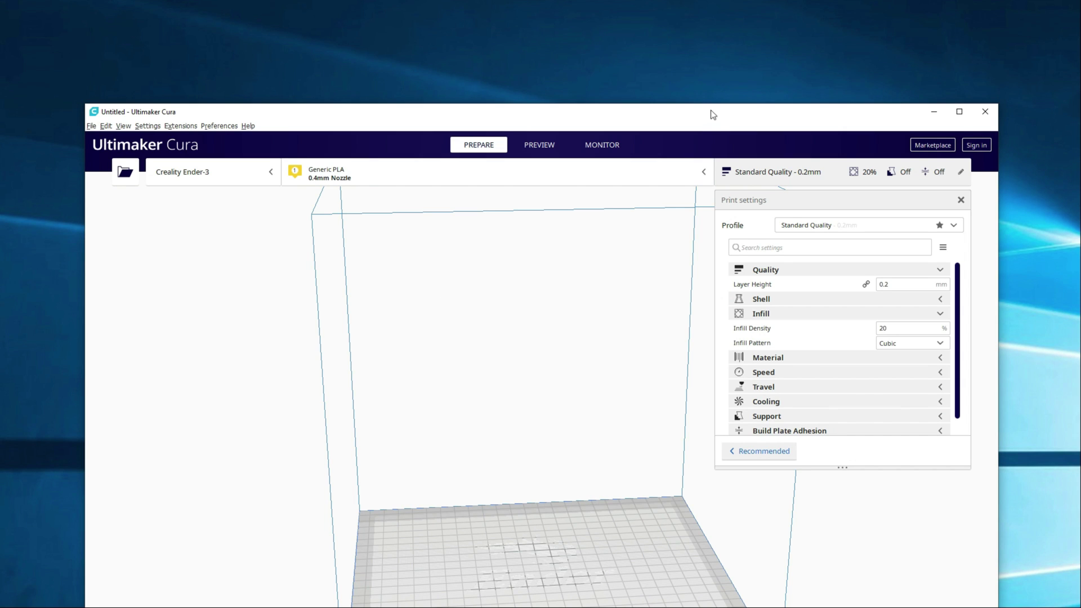
Move and shorten the Cura window, close the print and material panels, then open Downloads.
left_click_drag(712, 113, 702, 21)
left_click_drag(668, 607, 667, 602)
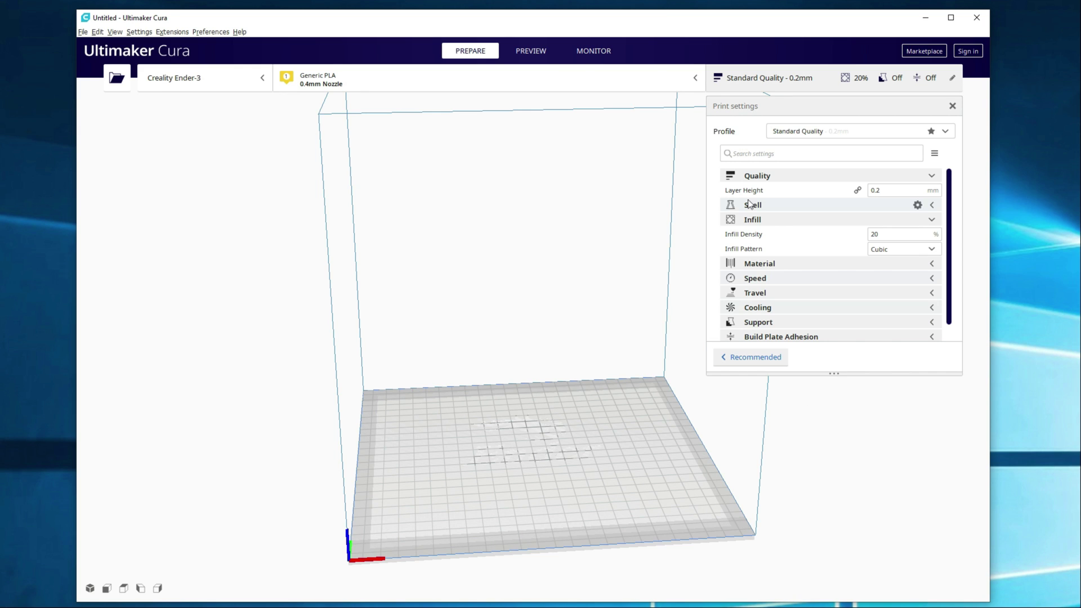
left_click(766, 78)
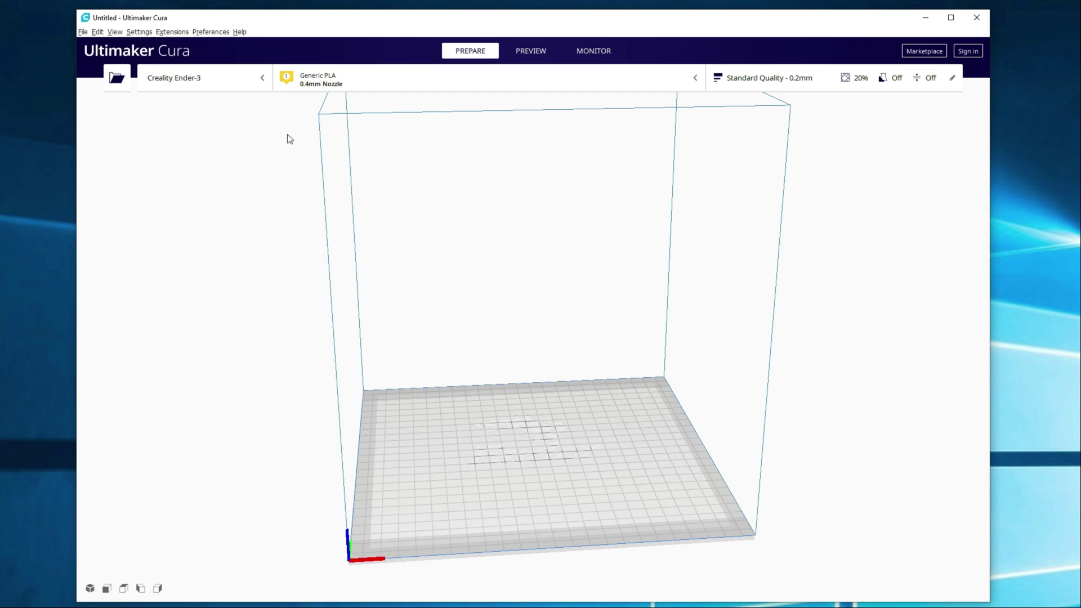
left_click(369, 82)
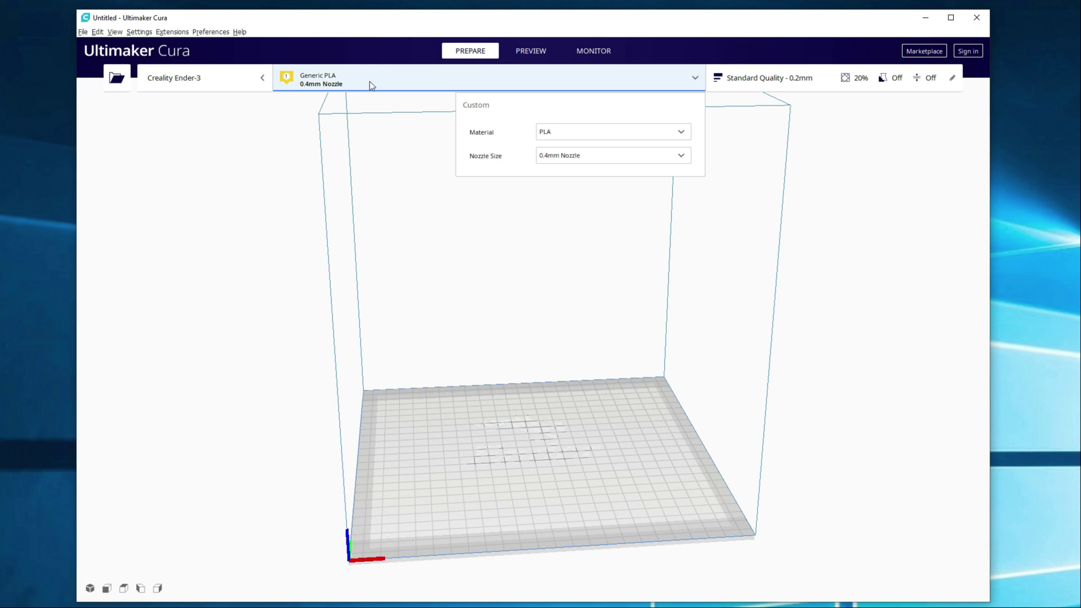
left_click(694, 79)
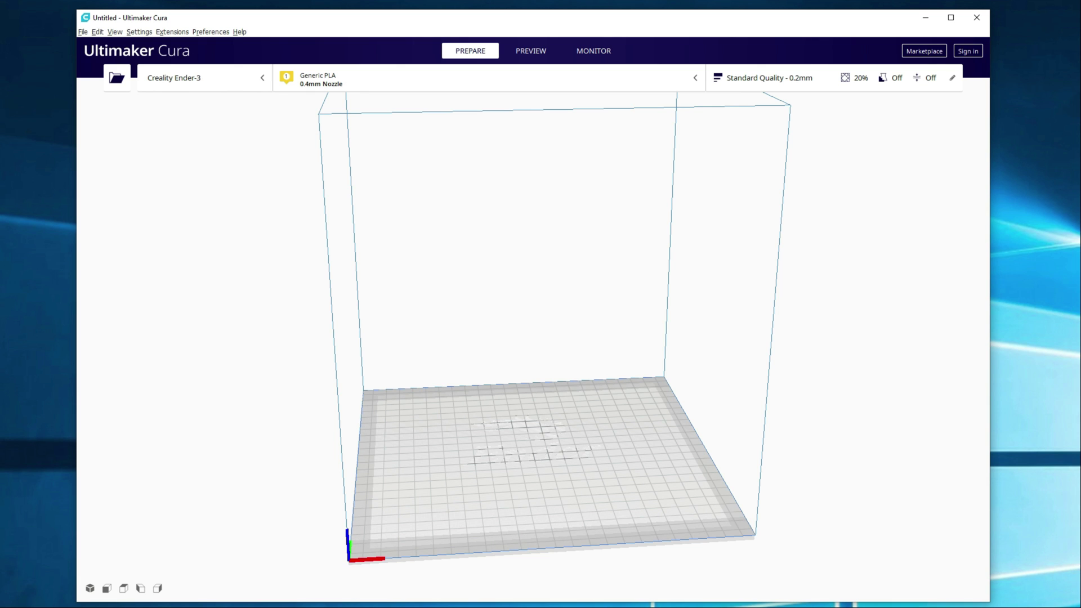
key("super+e")
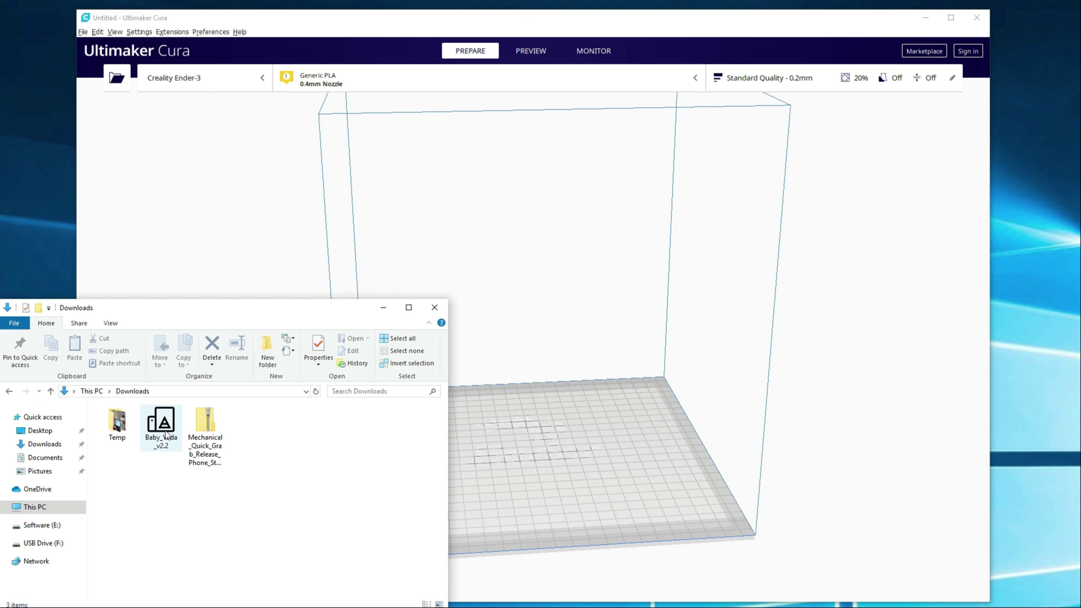
Drag Baby_Yoda_v2.2.stl from the Downloads folder onto the Cura build plate.
left_click_drag(162, 425, 532, 429)
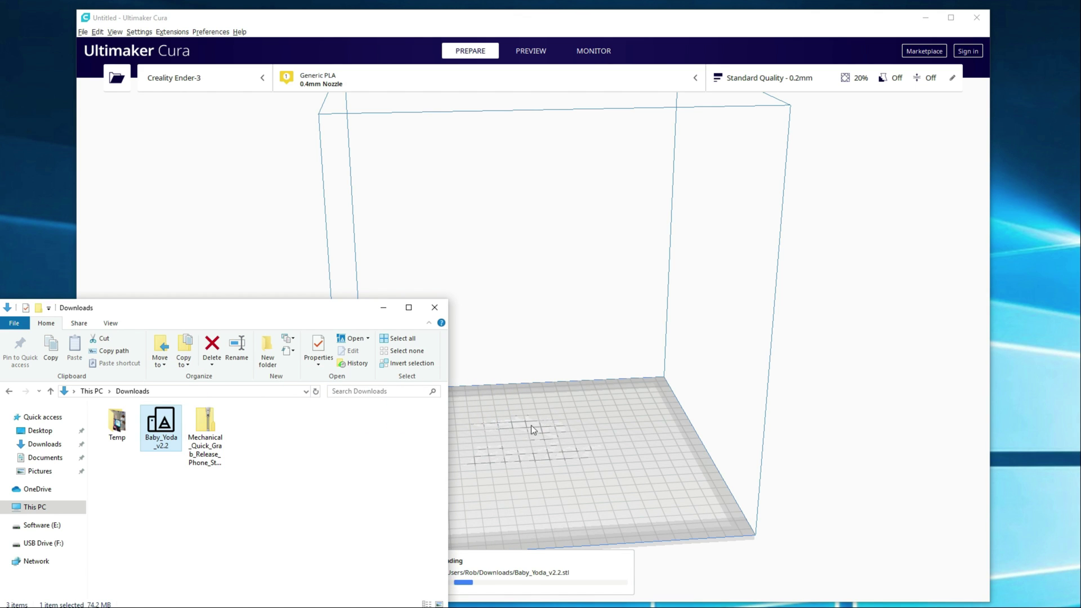
left_click(695, 22)
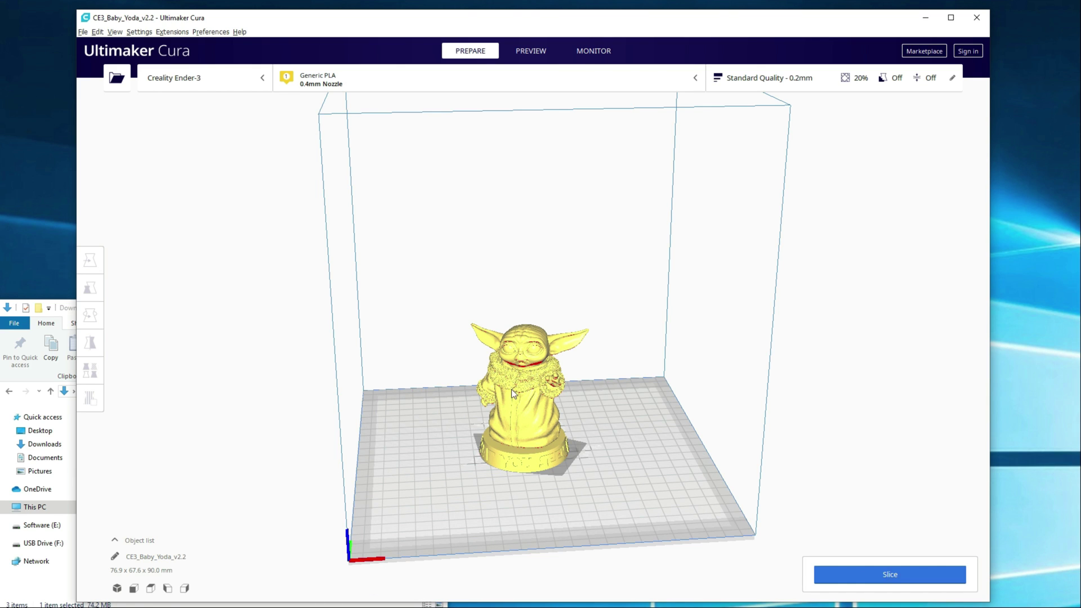
left_click(539, 411)
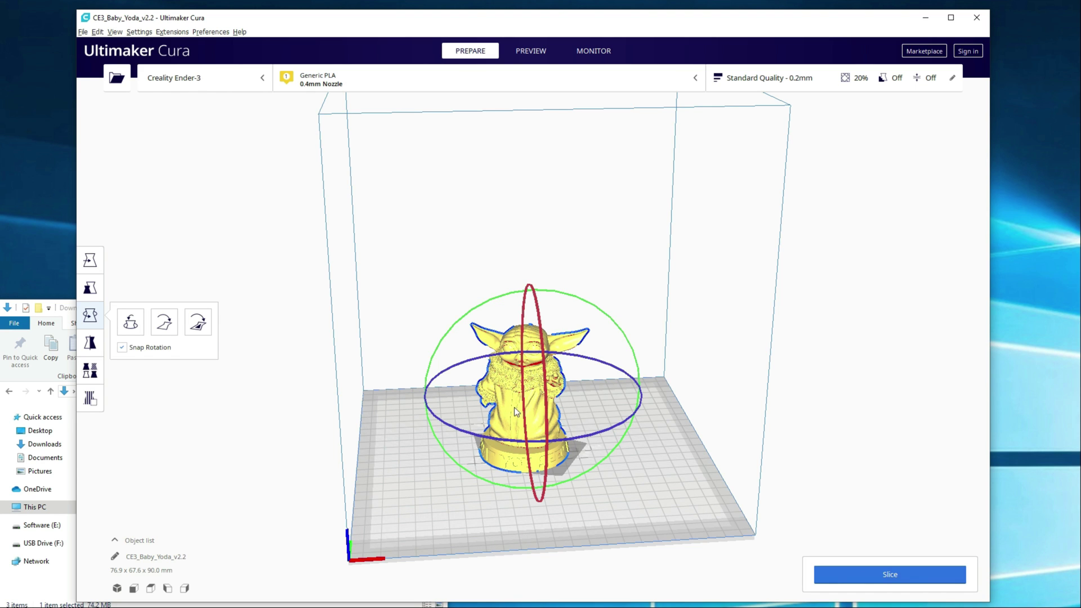
left_click_drag(536, 401, 538, 241)
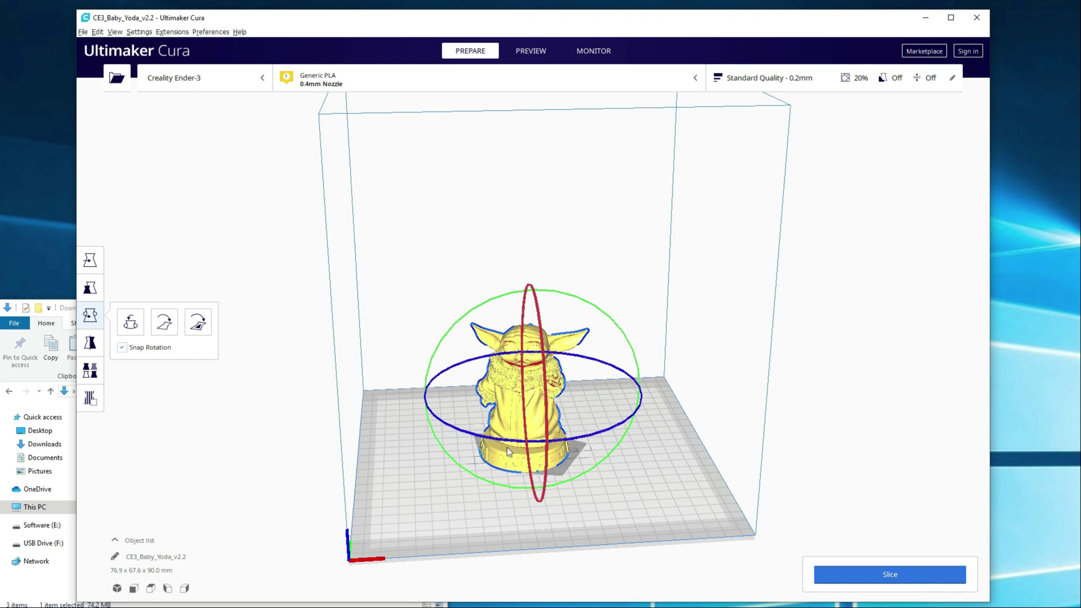
left_click_drag(453, 431, 514, 448)
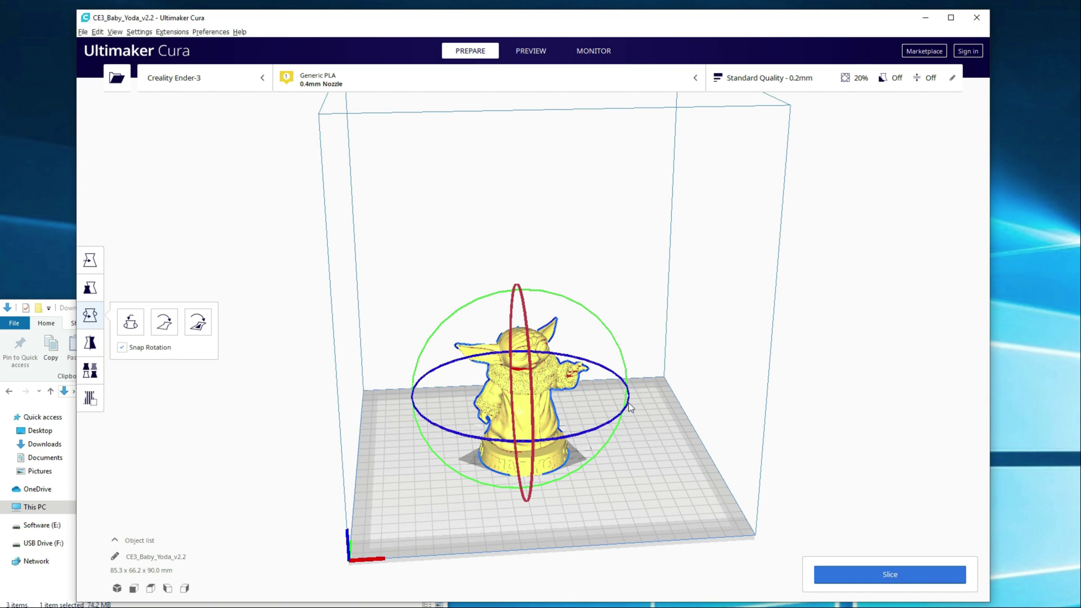
left_click(648, 455)
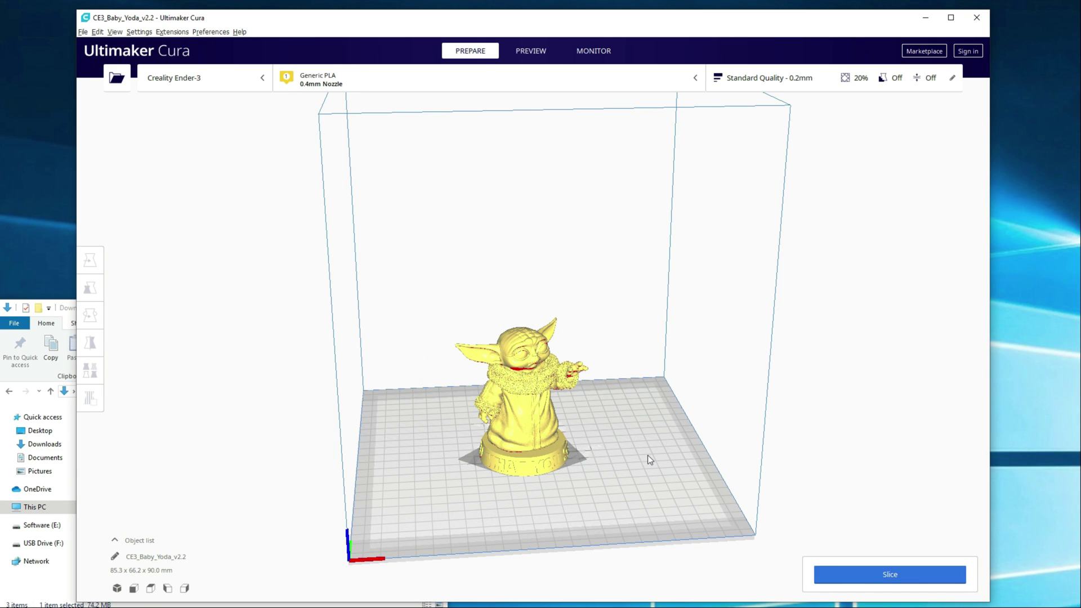
left_click(535, 414)
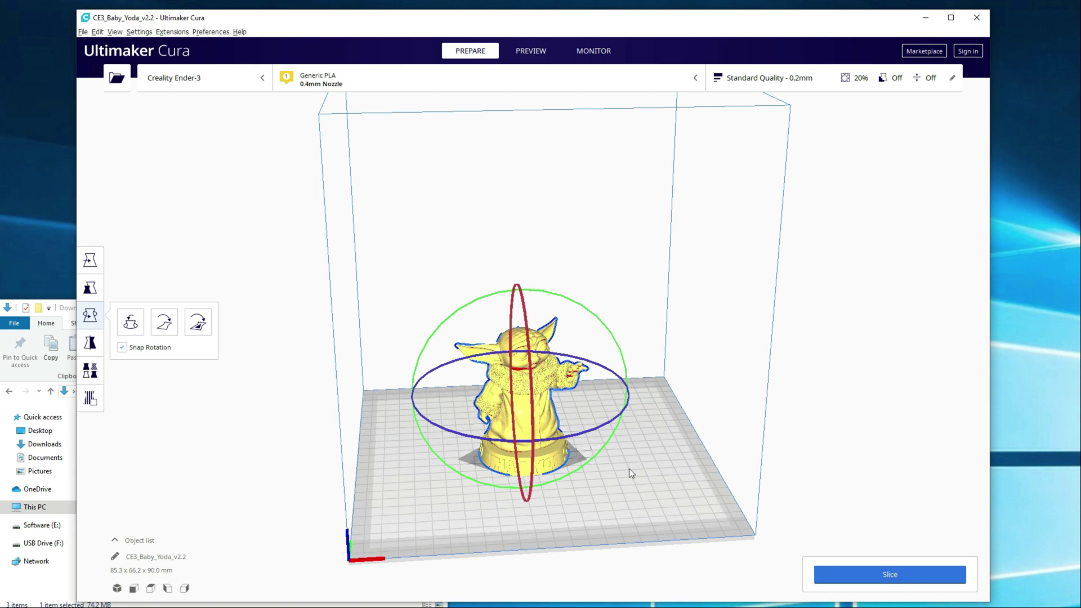
In the custom print settings, enter 30 for Infill Density and choose Grid as Infill Pattern.
left_click(856, 80)
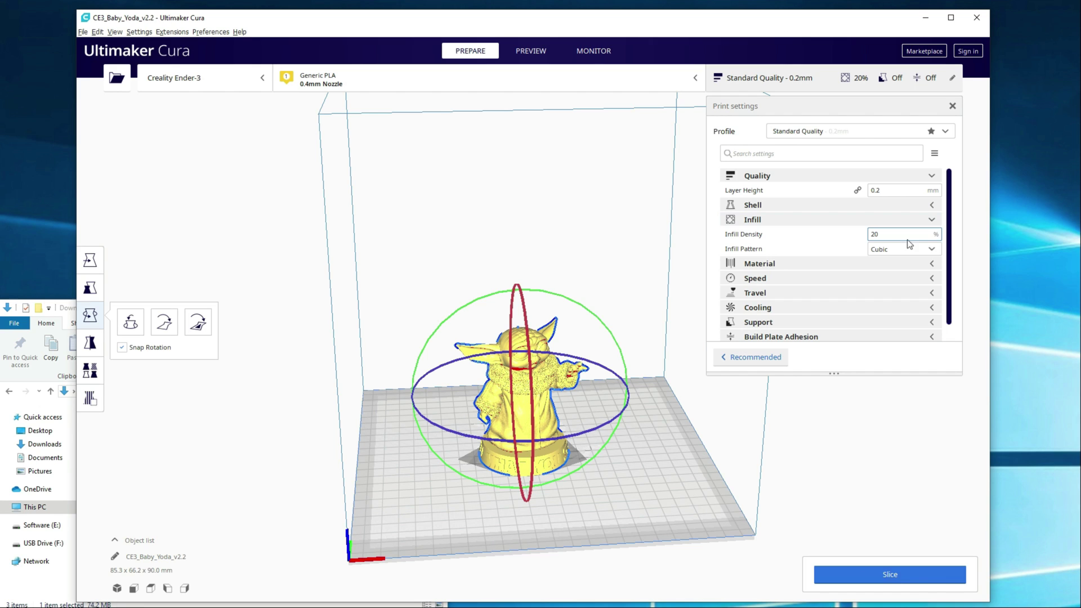
double_click(894, 233)
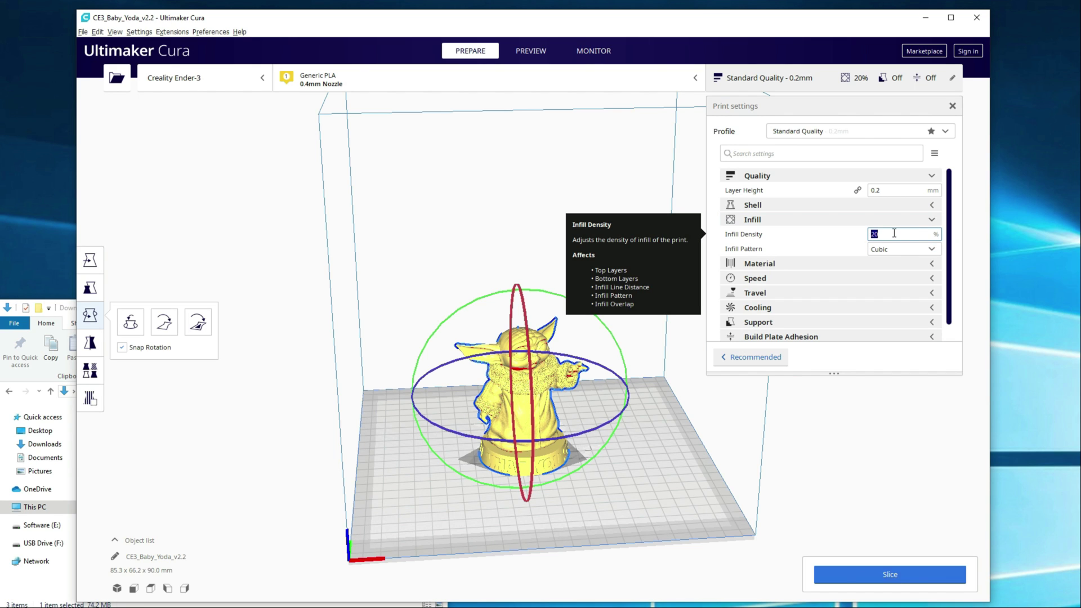
type("30")
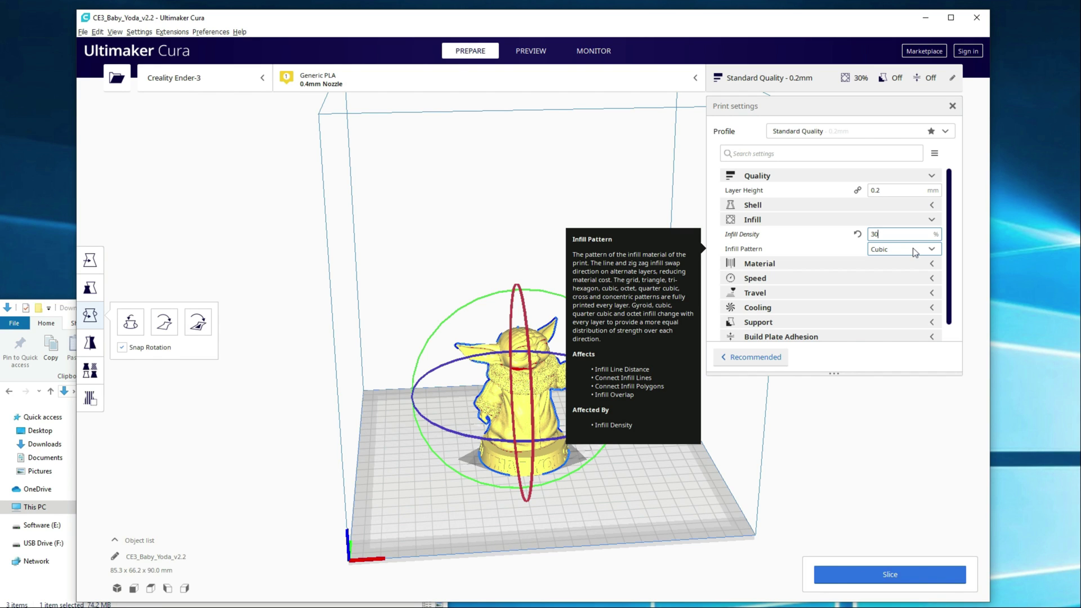
key("Tab")
left_click(895, 249)
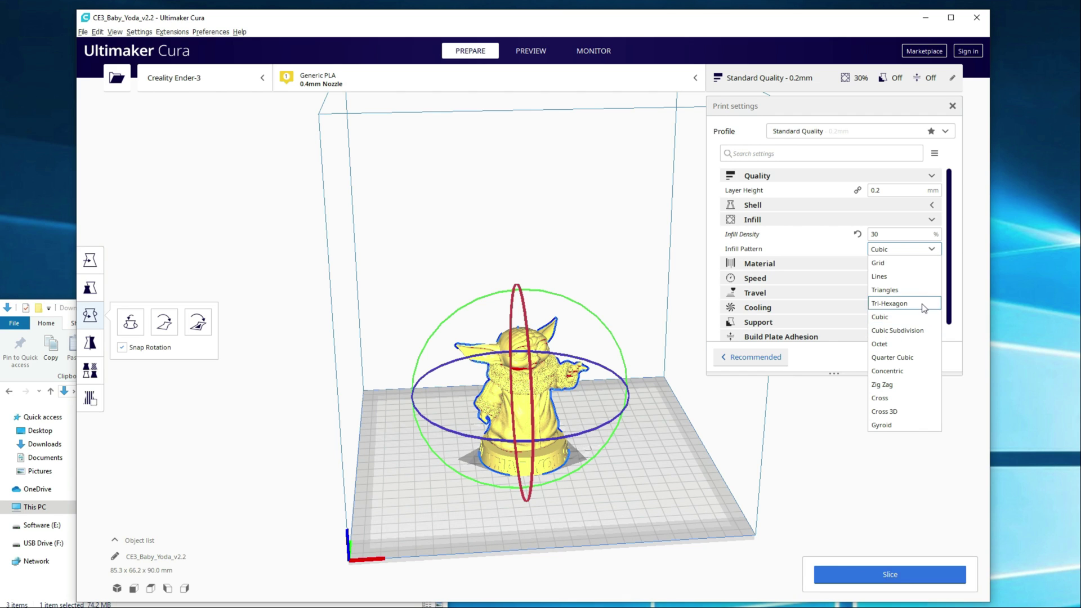
mouse_move(935, 254)
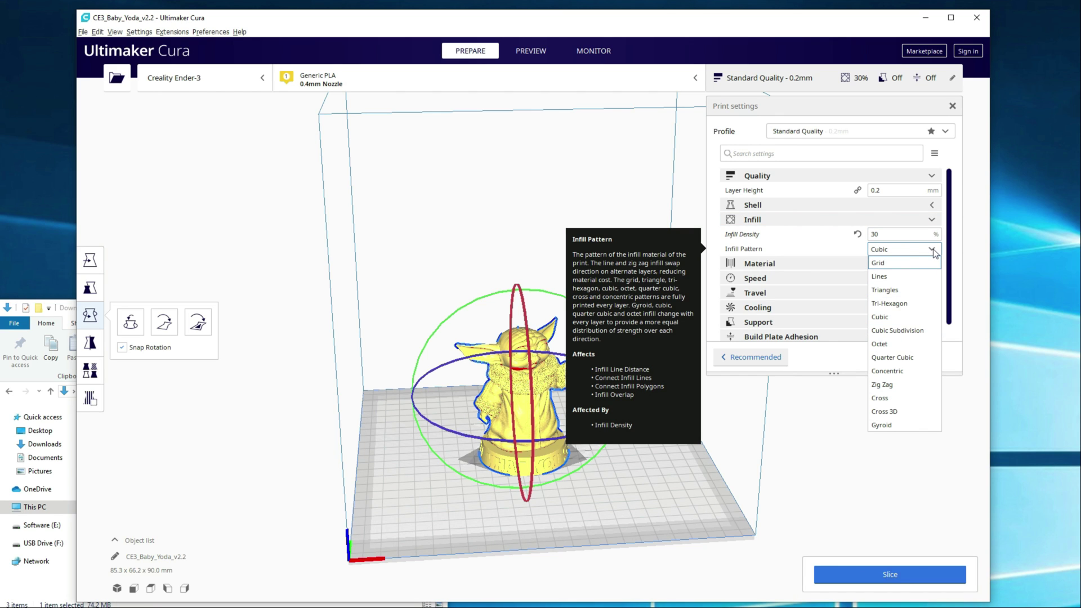
left_click(826, 359)
left_click(939, 253)
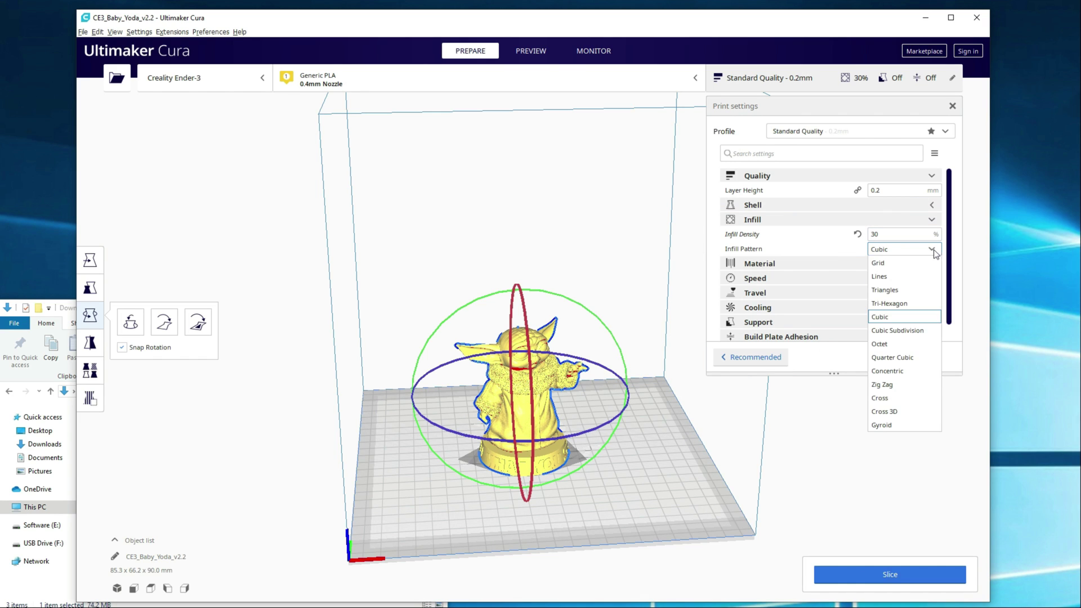
left_click(901, 262)
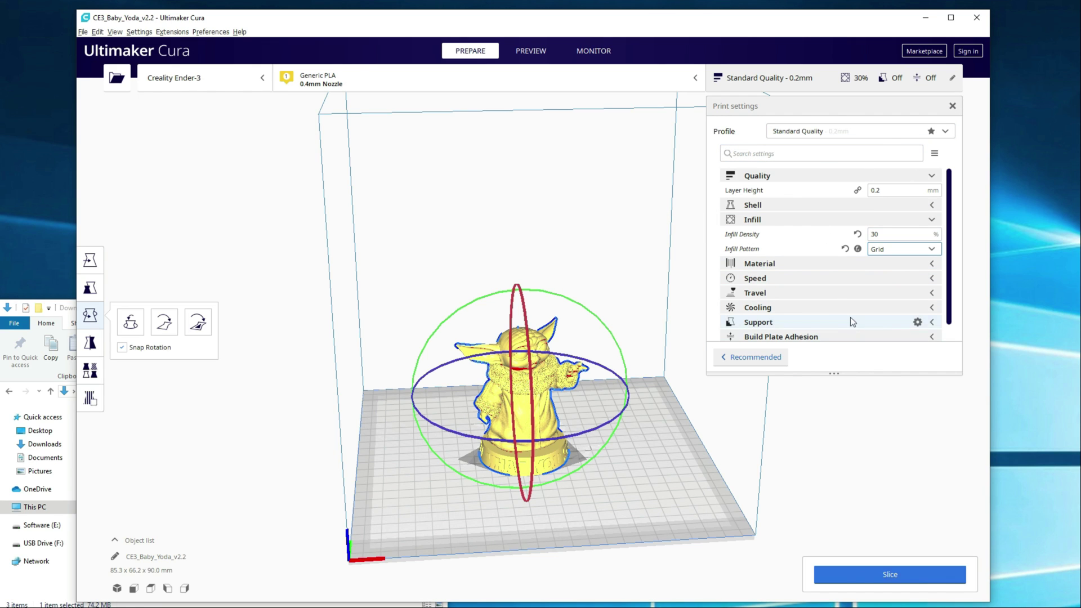
scroll(850, 316, "down", 1)
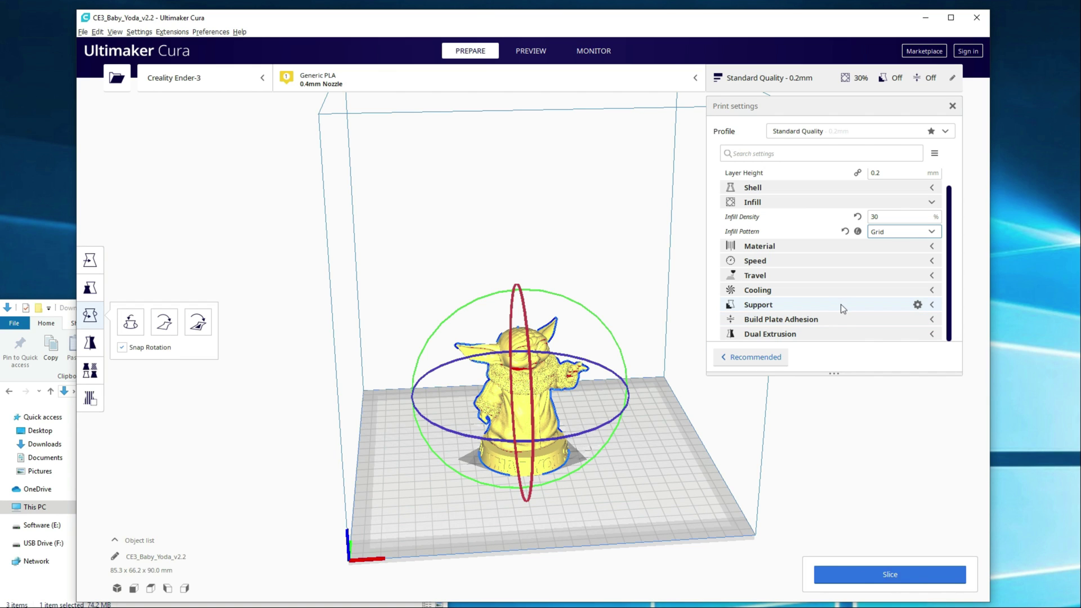
Confirm Skirt as the Build Plate Adhesion type and slice the Baby Yoda model.
left_click(850, 319)
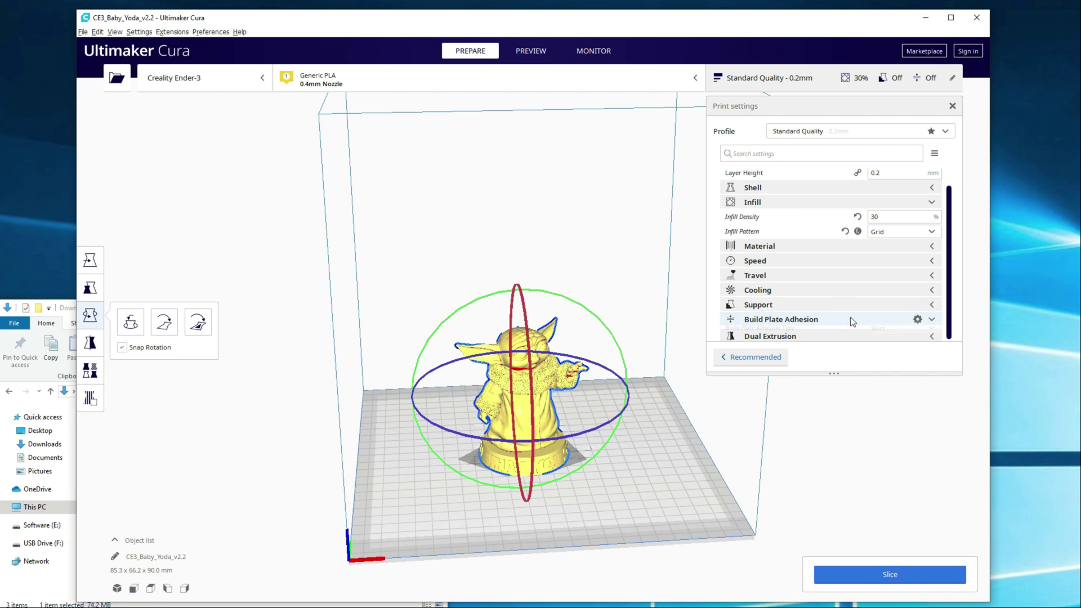
left_click(926, 321)
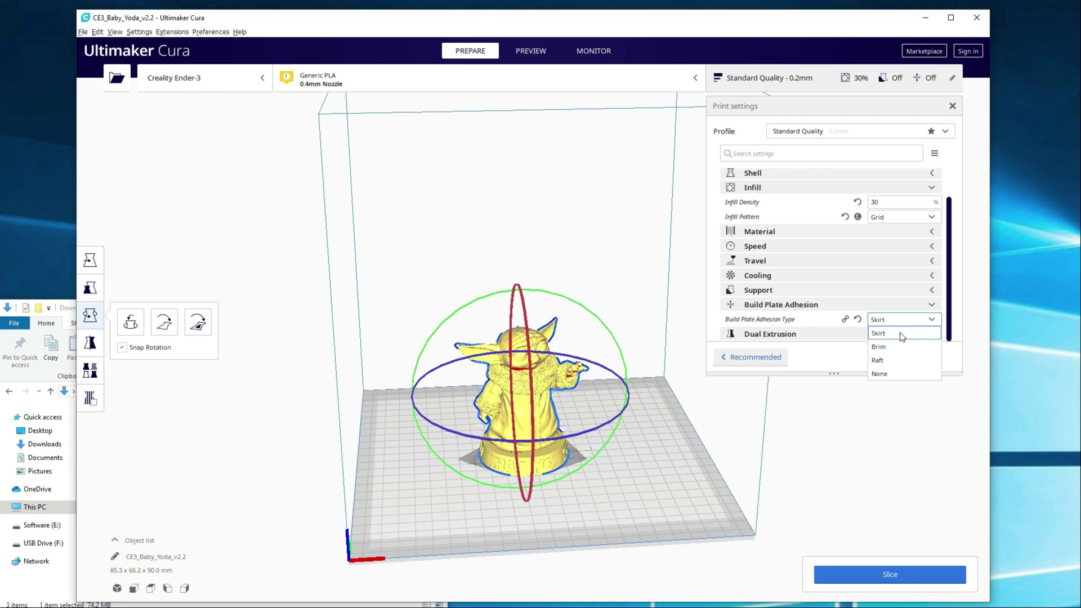
left_click(902, 336)
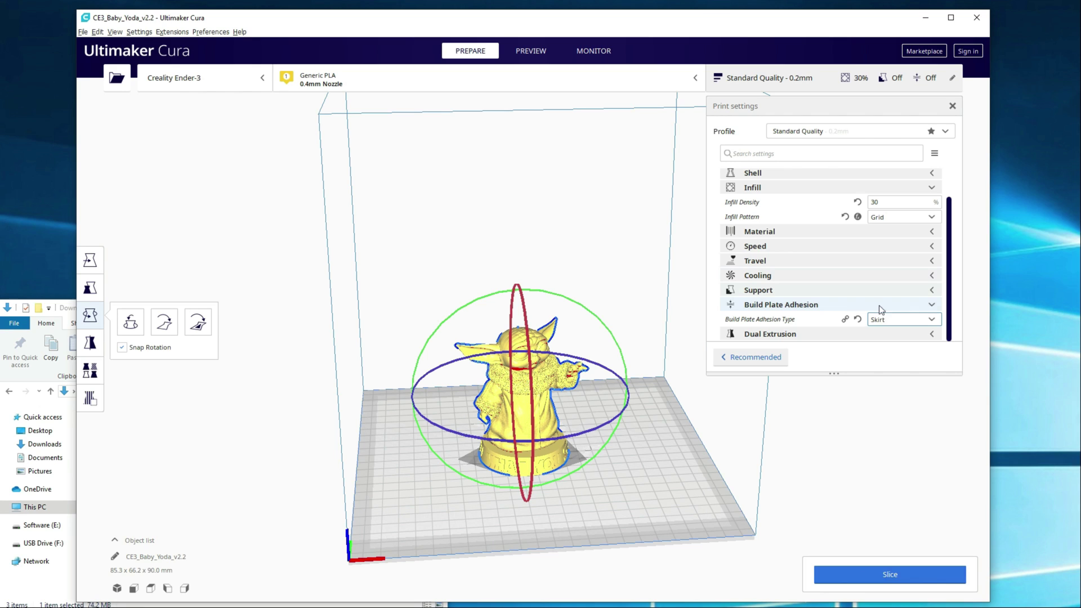
left_click(881, 573)
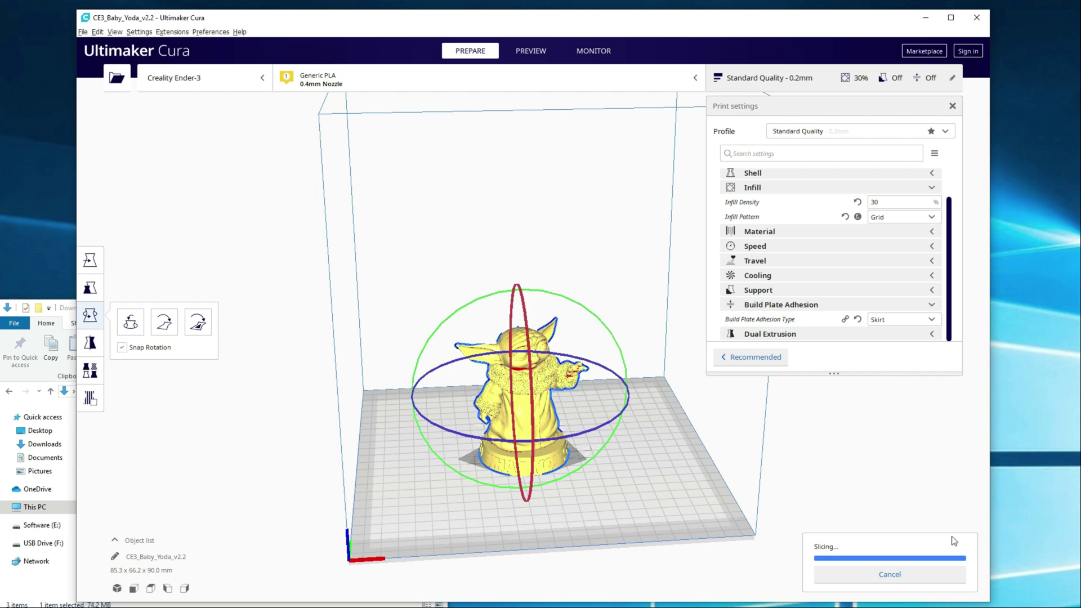
Check the layer preview, then save CE3_Baby_Yoda_v2.gcode to removable drive F:.
left_click(835, 574)
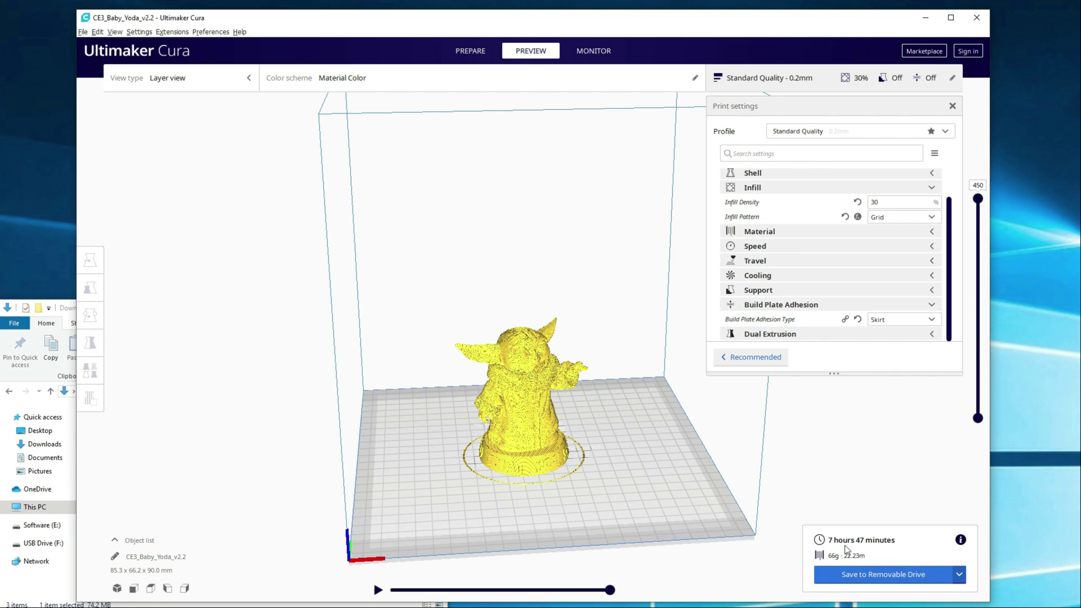
left_click(888, 577)
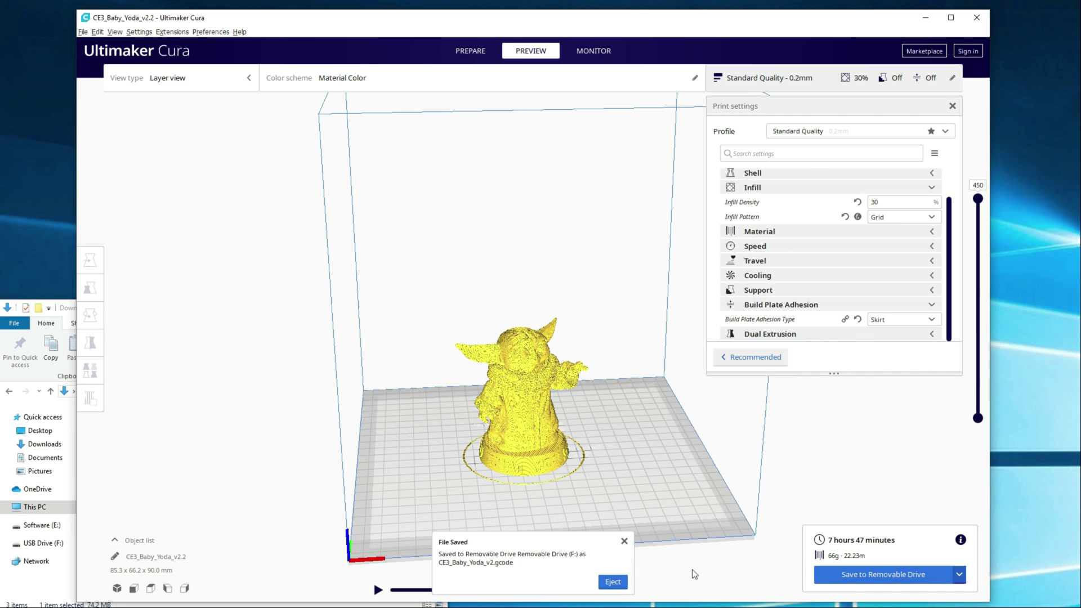
Extract the phone stand zip in Downloads to its suggested folder.
left_click(624, 542)
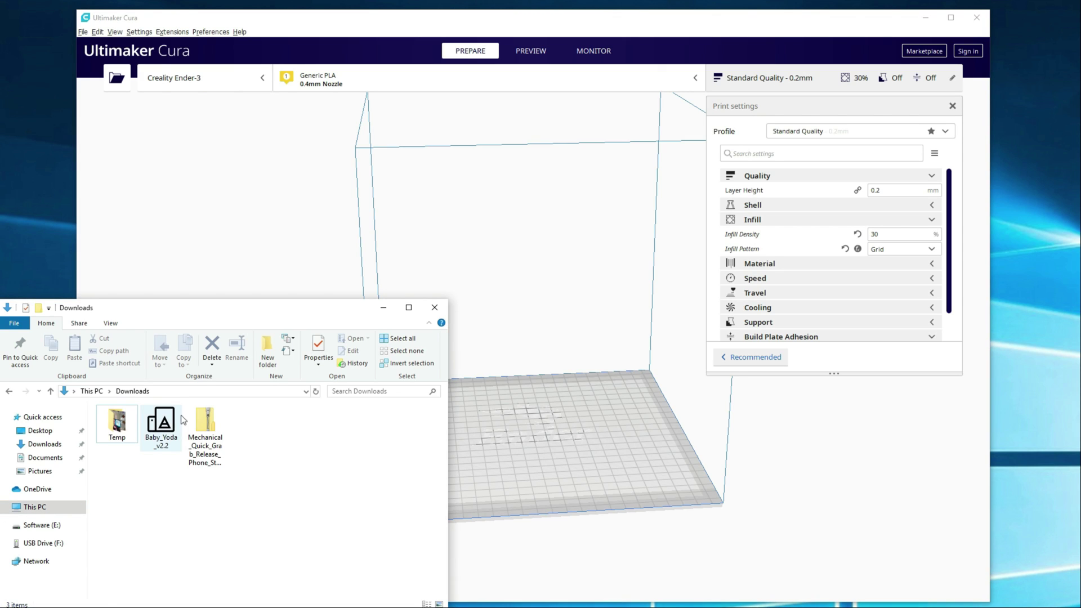
left_click(204, 422)
right_click(203, 422)
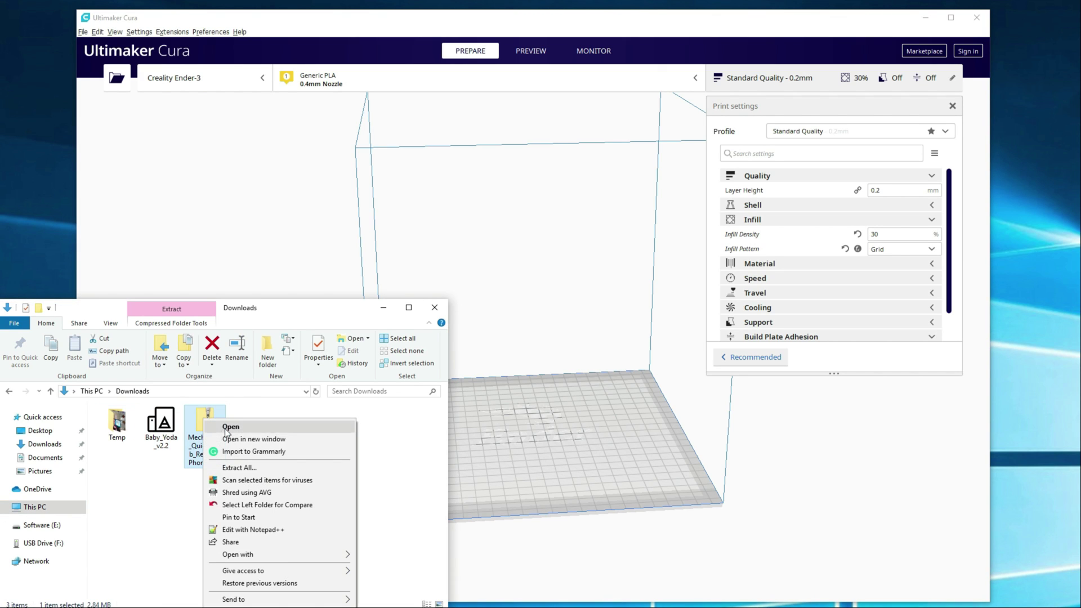
left_click(266, 467)
left_click(444, 492)
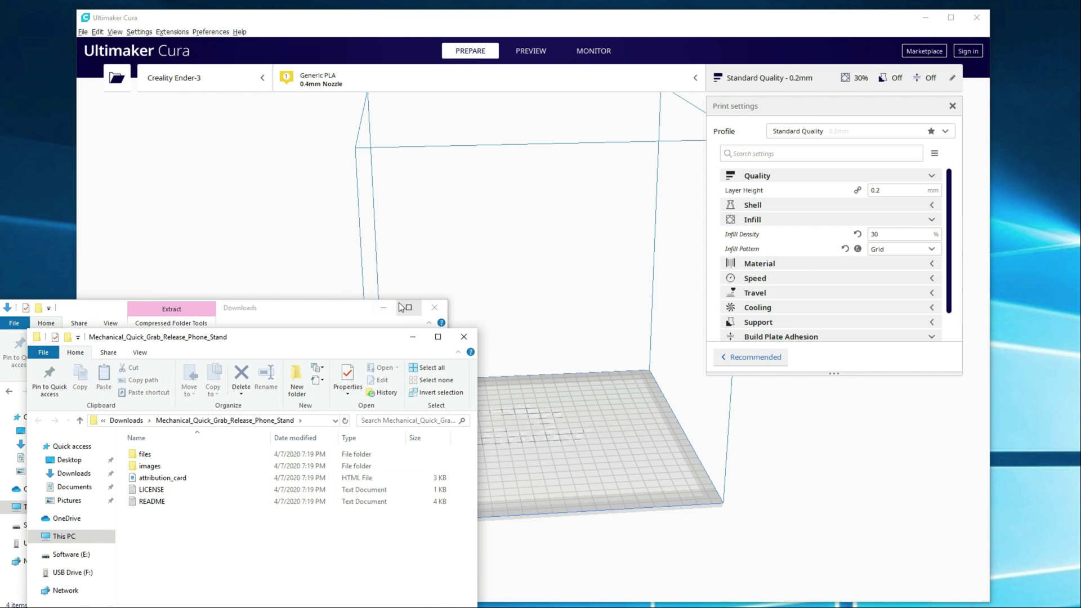
Open the extracted files folder and enlarge the window to show all 16 parts.
left_click(388, 307)
left_click(388, 308)
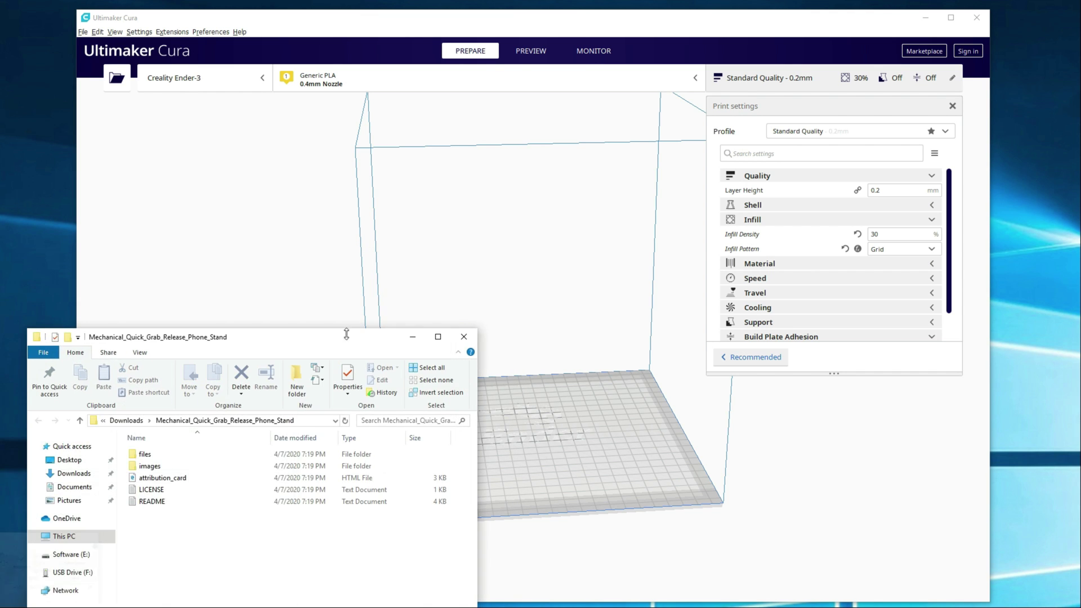
double_click(151, 455)
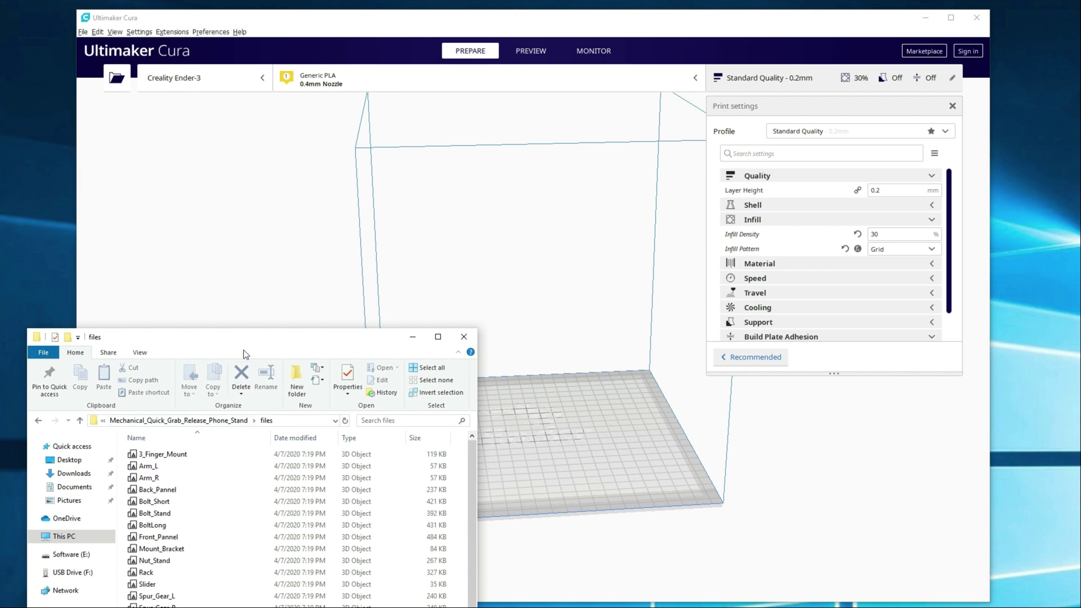
left_click_drag(246, 325, 244, 284)
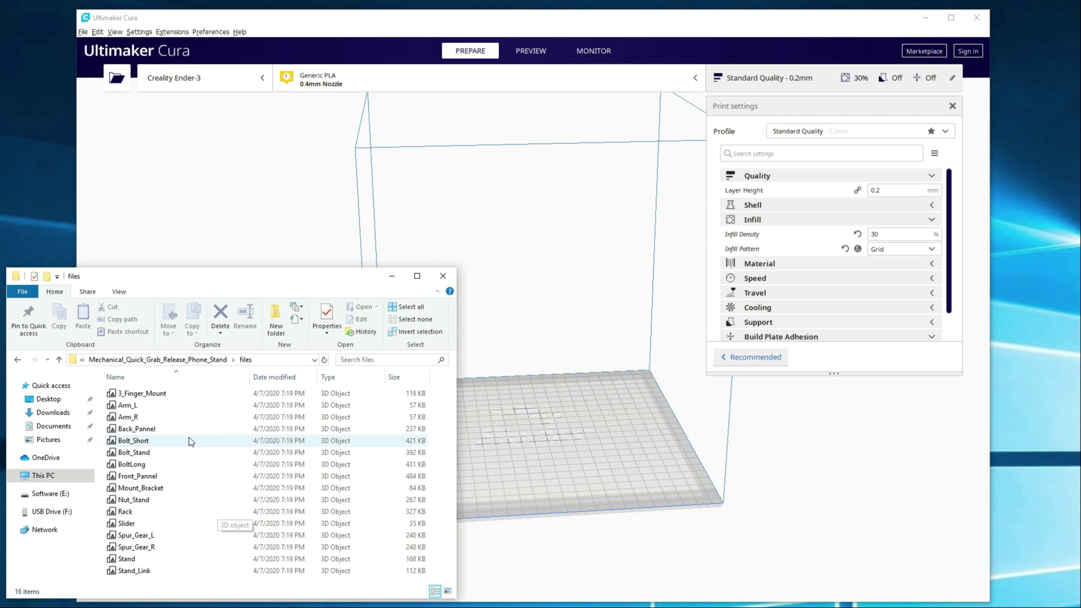
Open the images folder and preview the third assembled phone stand photo in Photos.
left_click(158, 359)
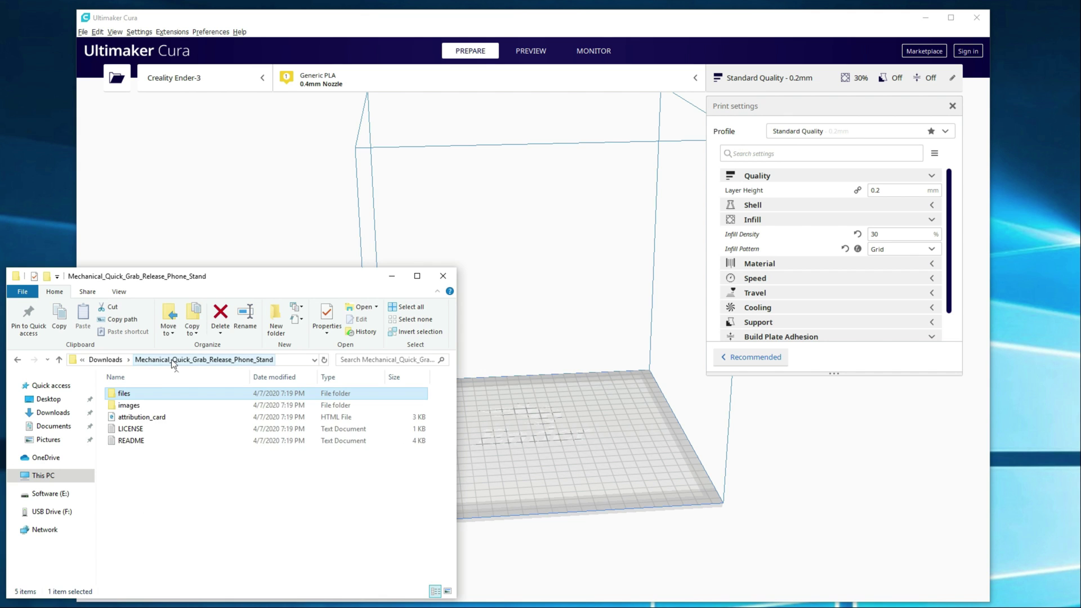
double_click(134, 405)
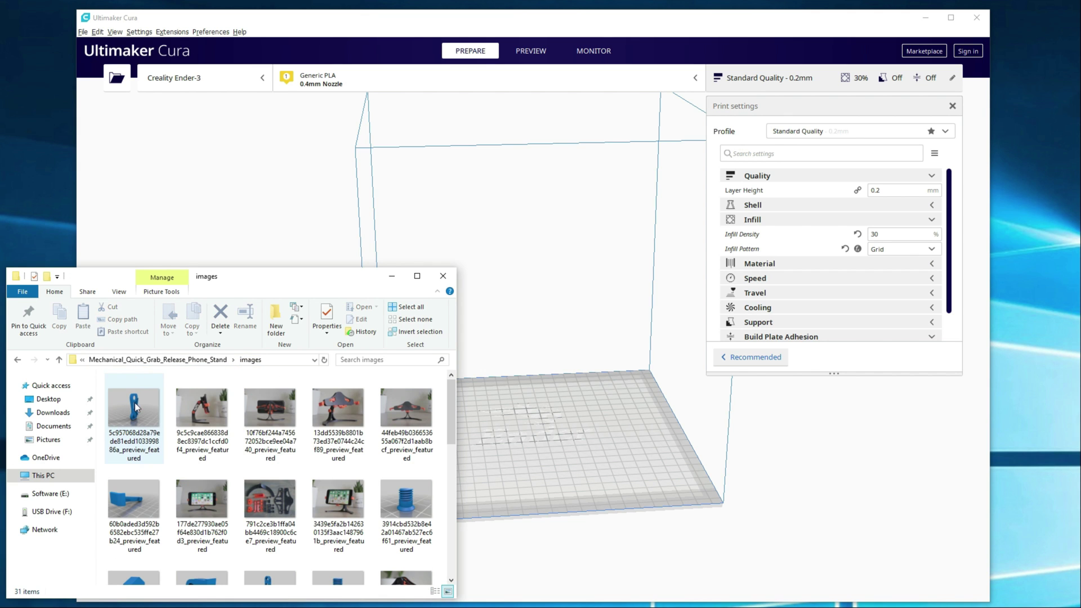
double_click(278, 426)
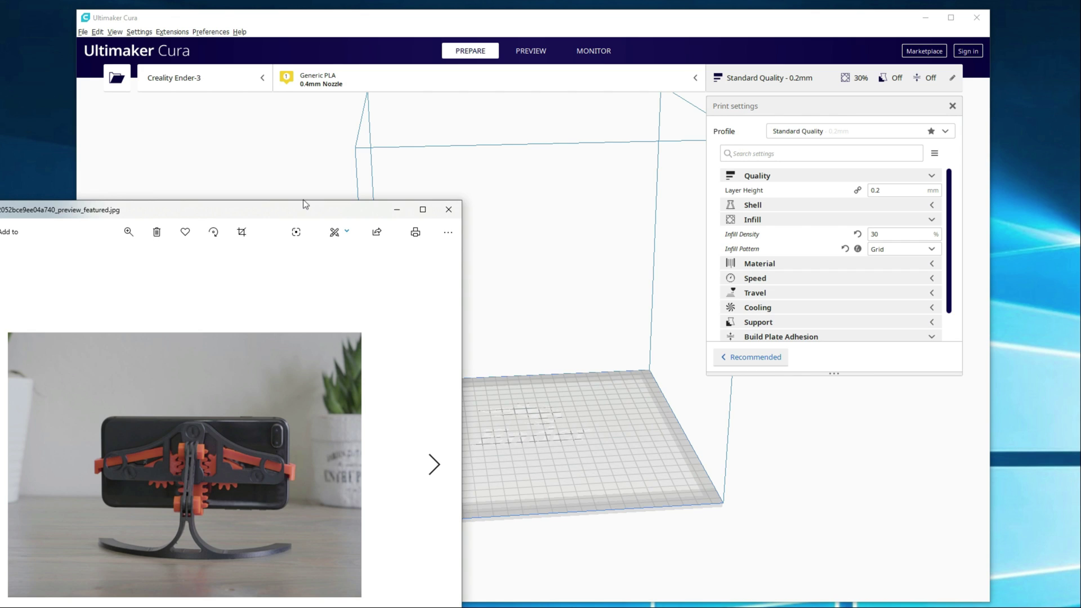
left_click_drag(302, 200, 572, 109)
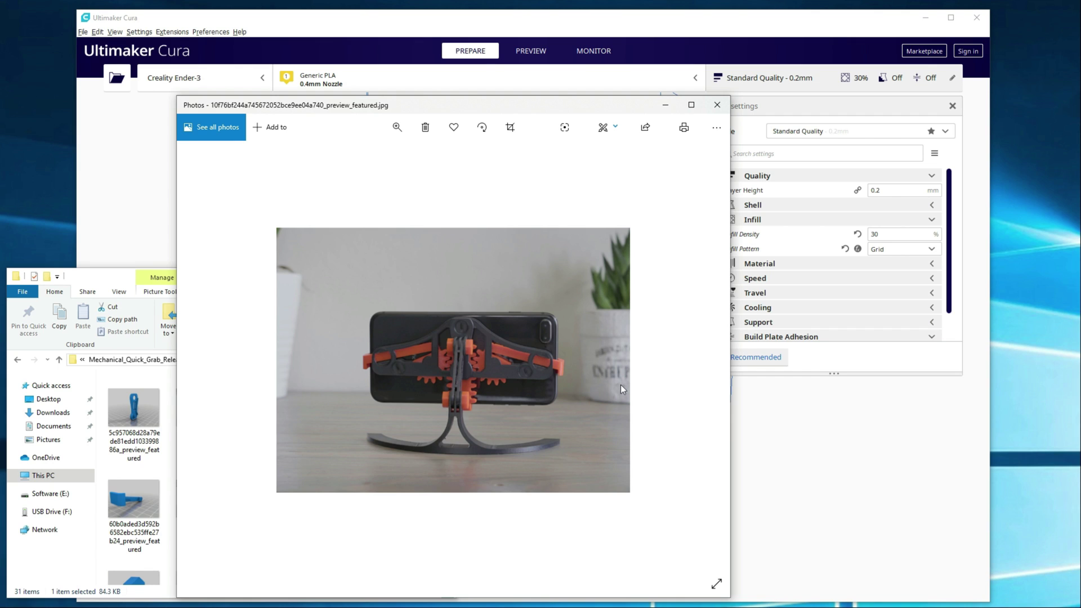
left_click(717, 105)
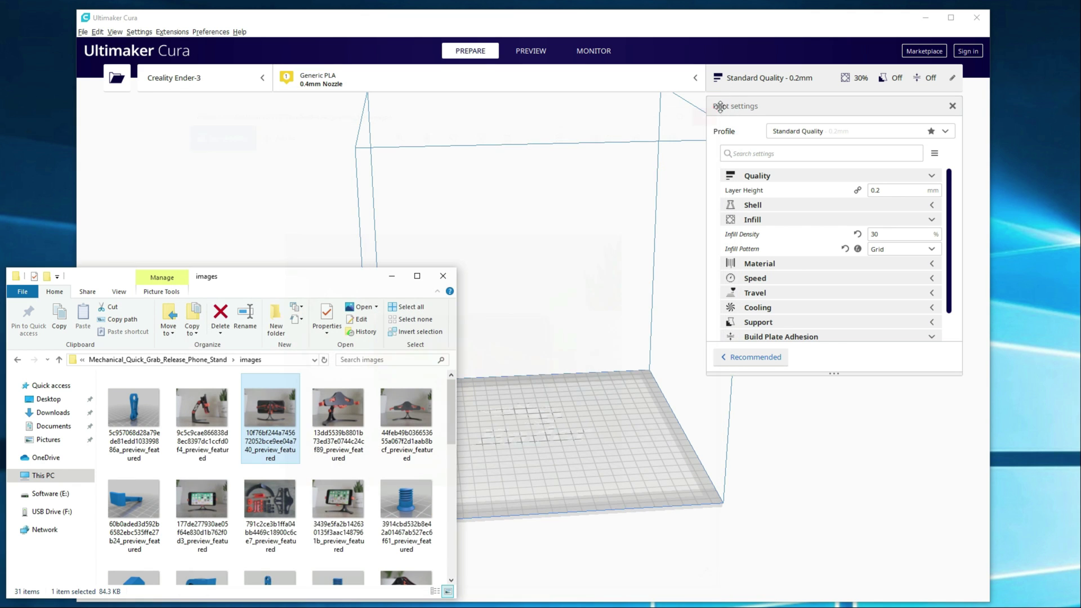
Drag 3_Finger_Mount, Arm_L and Arm_R from the files folder onto the Cura build plate.
left_click(125, 360)
double_click(136, 392)
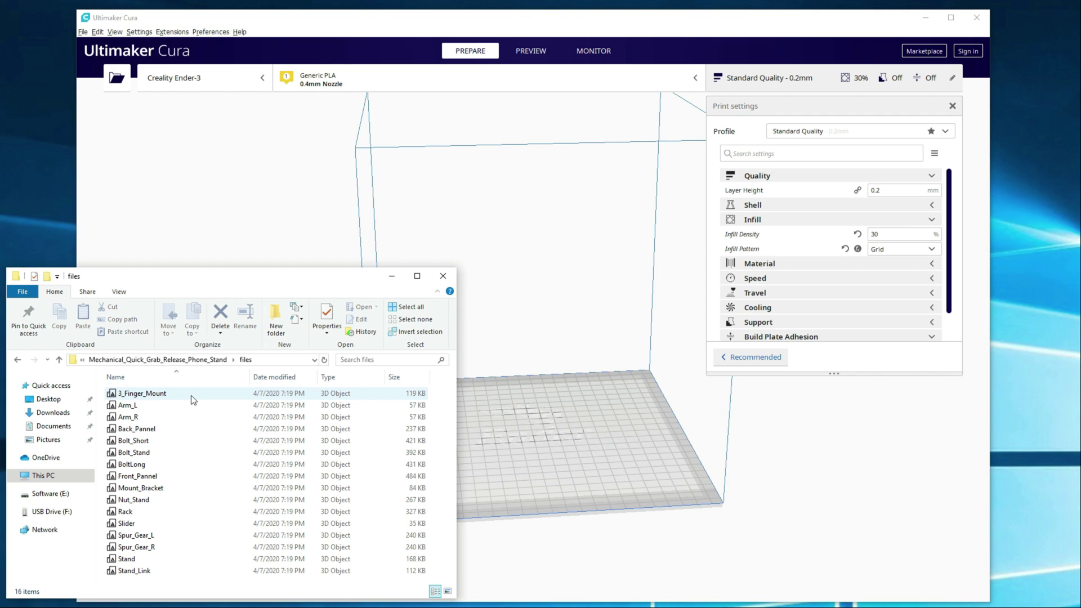
left_click_drag(191, 397, 585, 392)
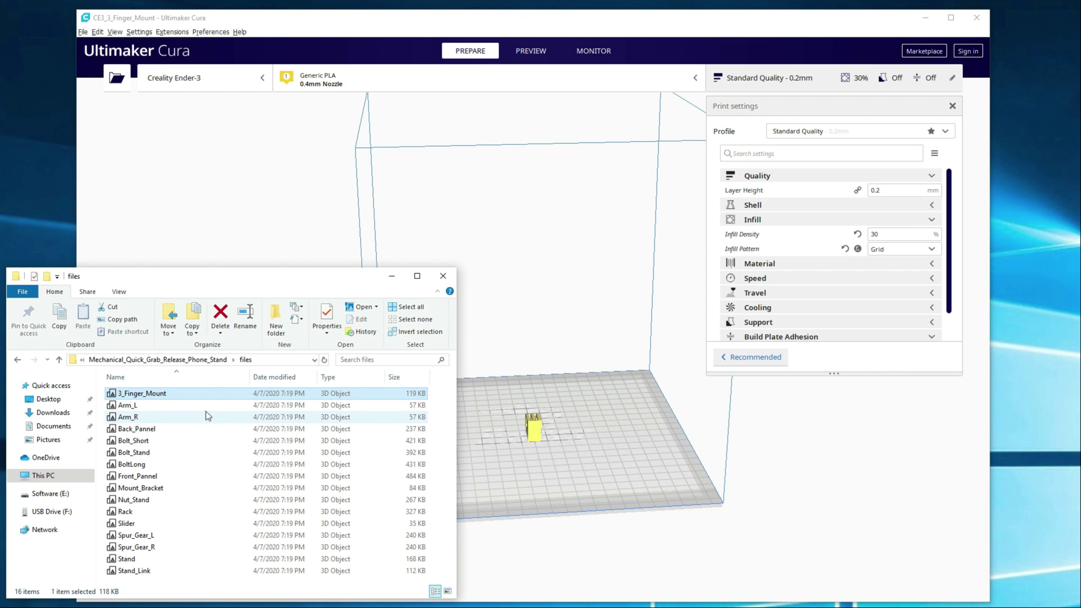
left_click_drag(174, 406, 558, 428)
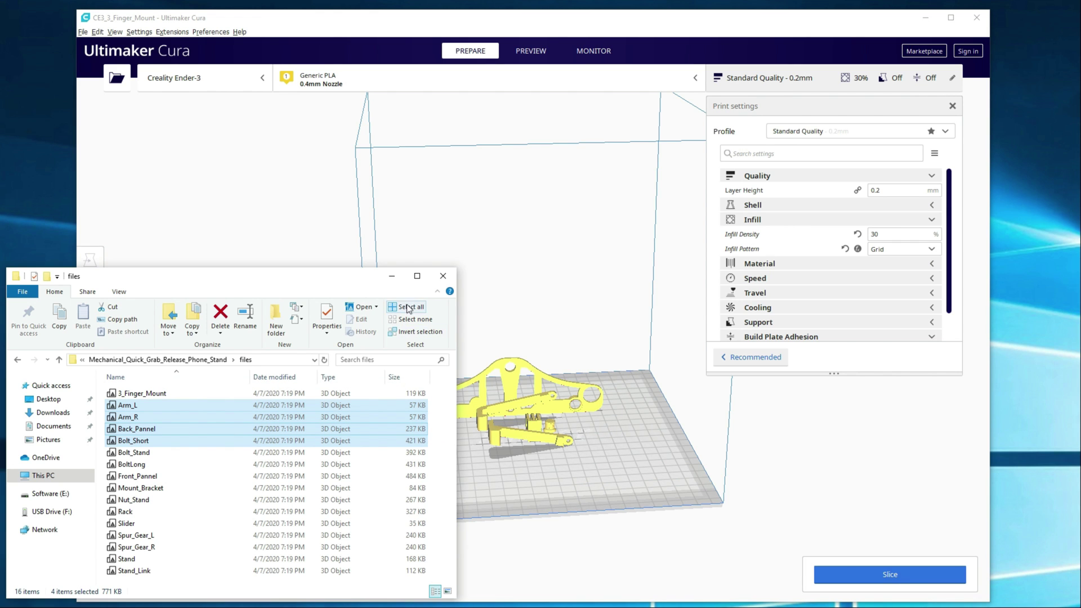
left_click(391, 277)
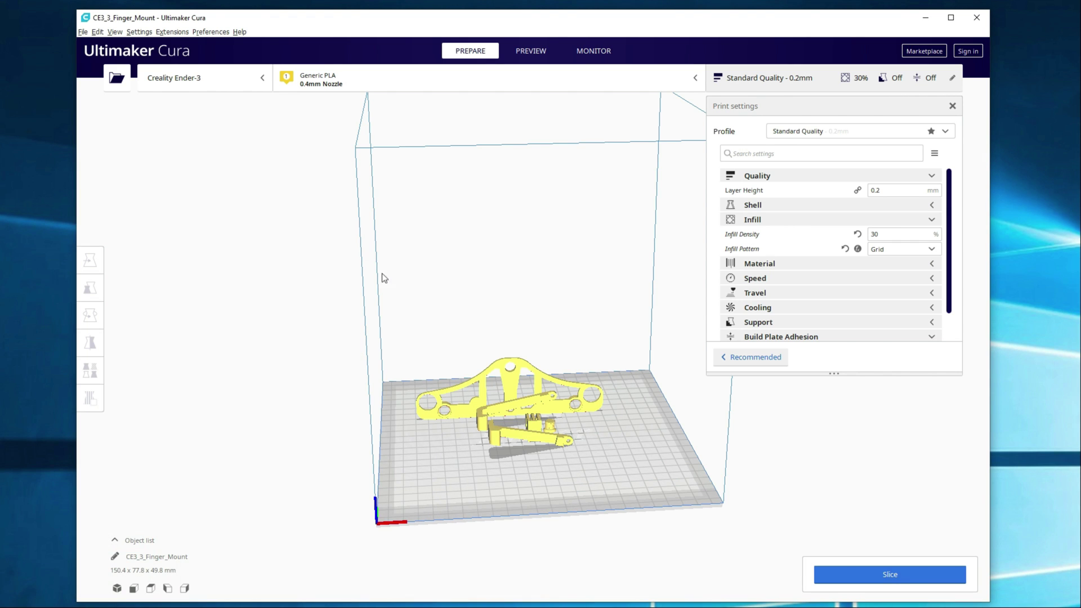
Move the two arms and the small cylinder away from the bracket on the plate.
scroll(570, 455, "up", 3)
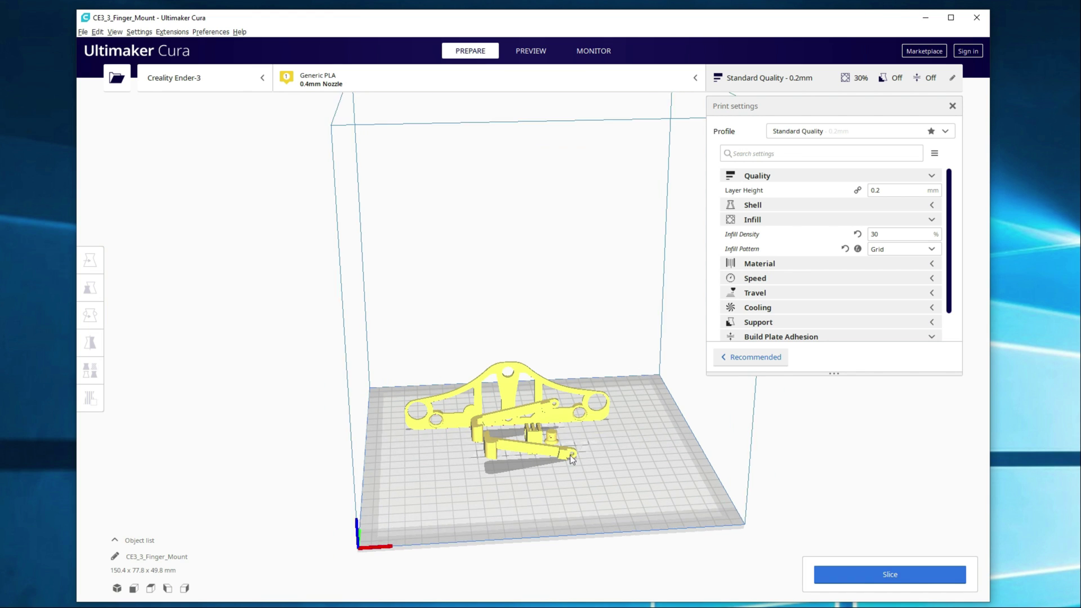
left_click(549, 468)
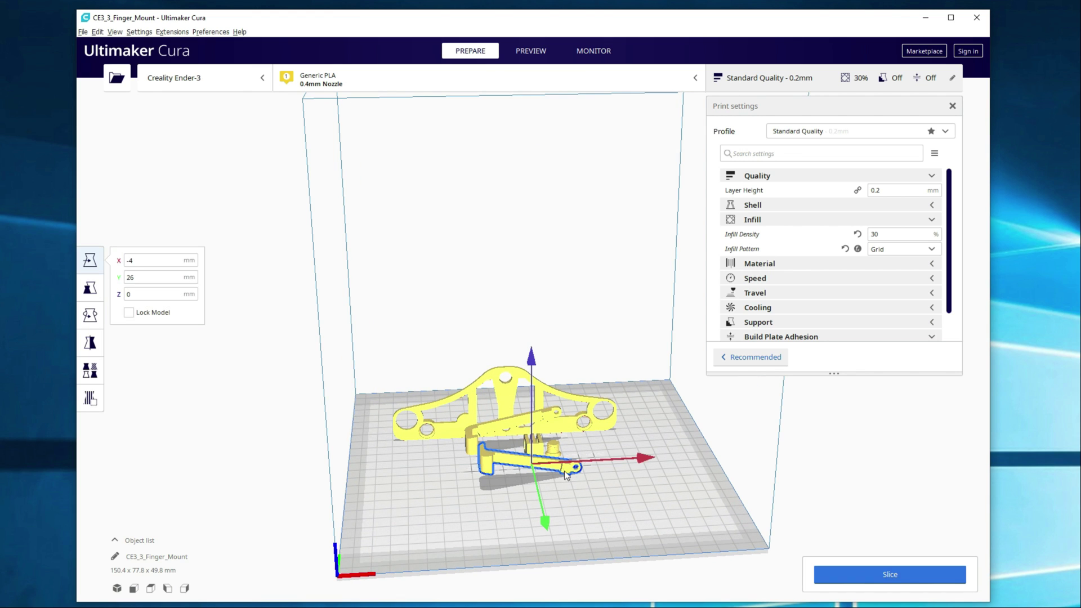
left_click_drag(563, 472, 650, 480)
left_click(472, 447)
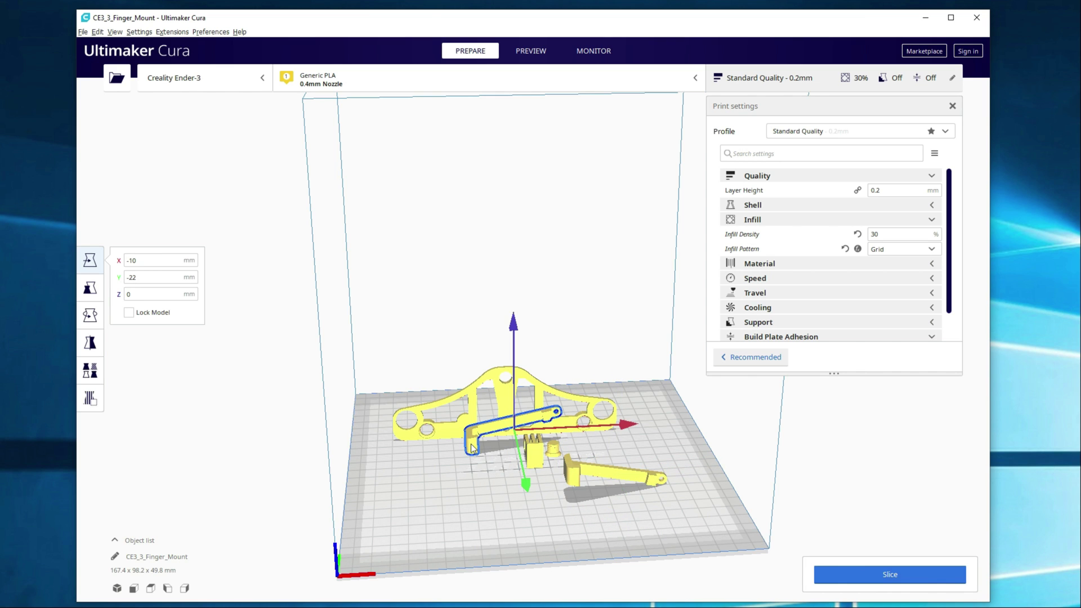
left_click_drag(468, 450, 405, 499)
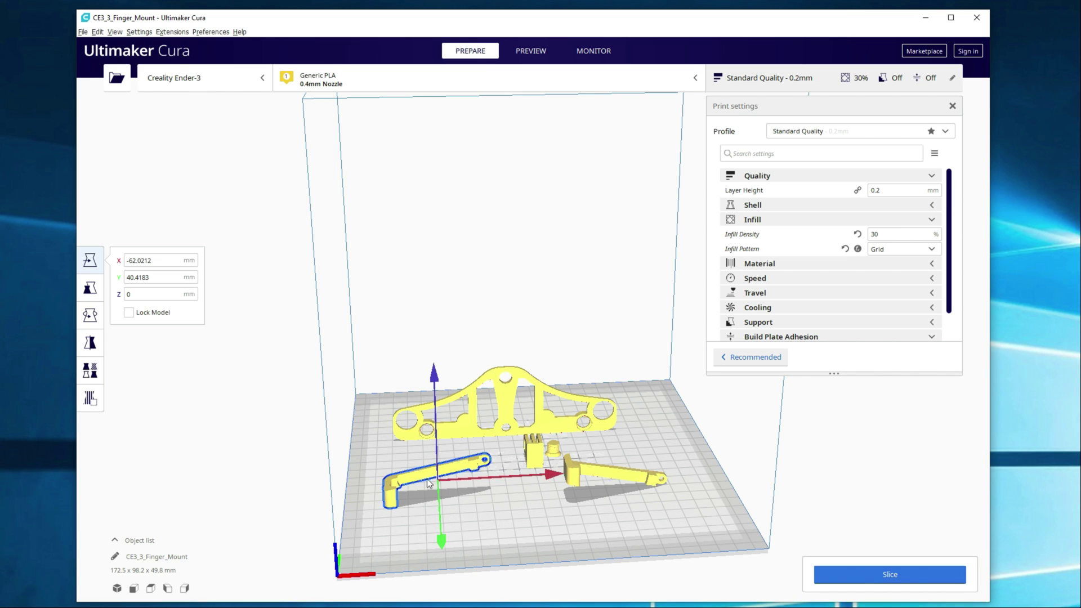
left_click(659, 485)
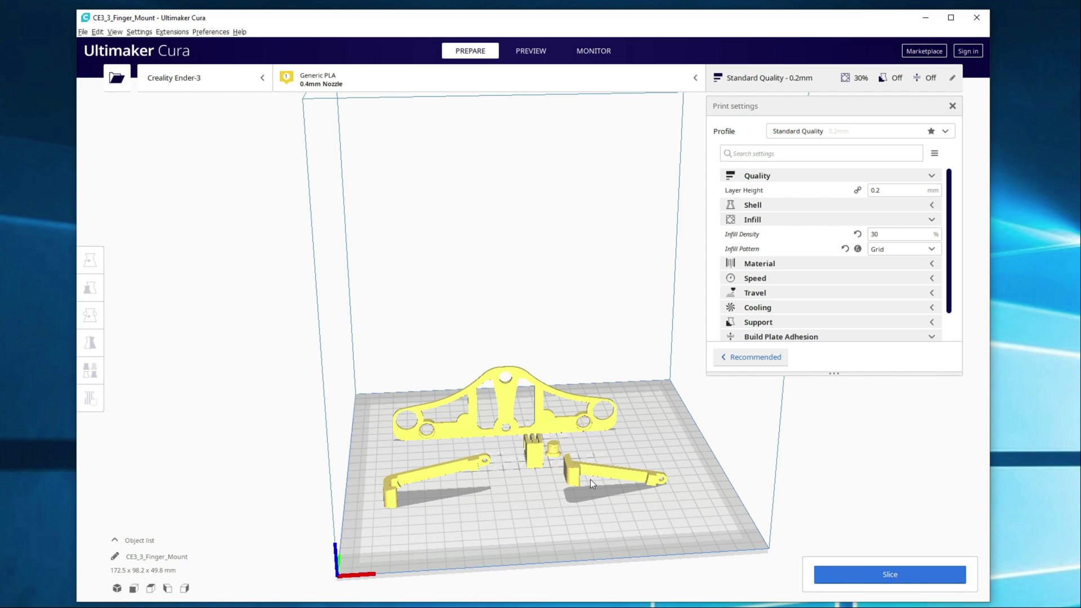
left_click(555, 448)
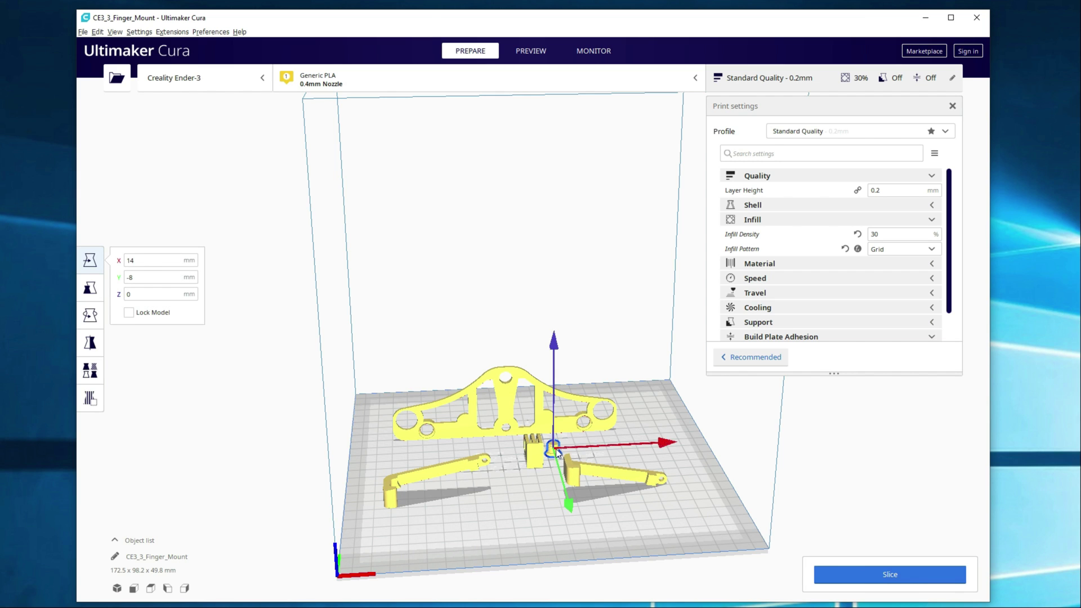
left_click_drag(556, 448, 651, 450)
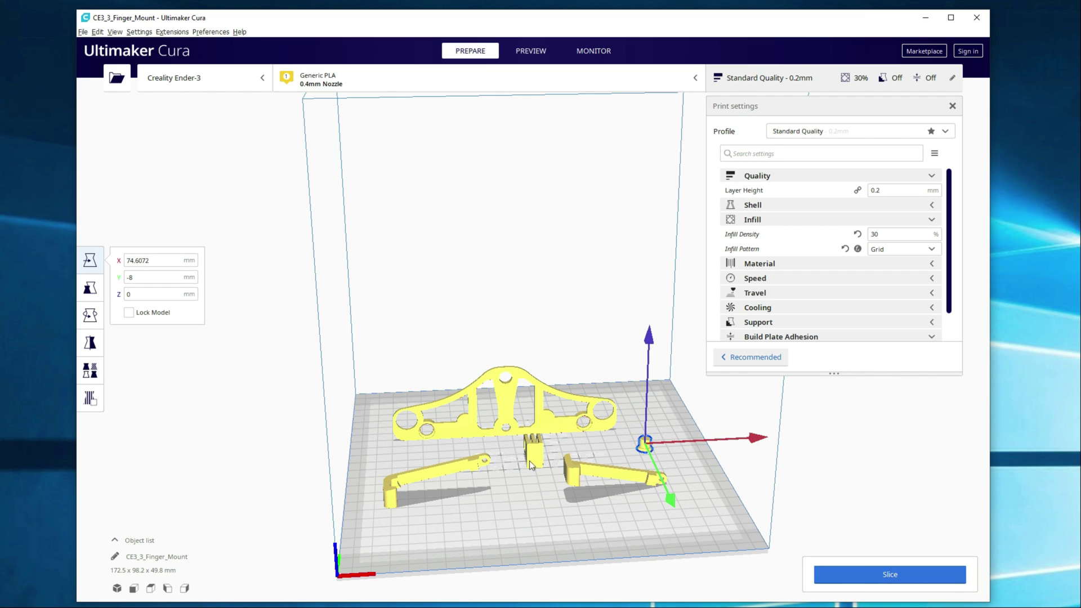
left_click(505, 421)
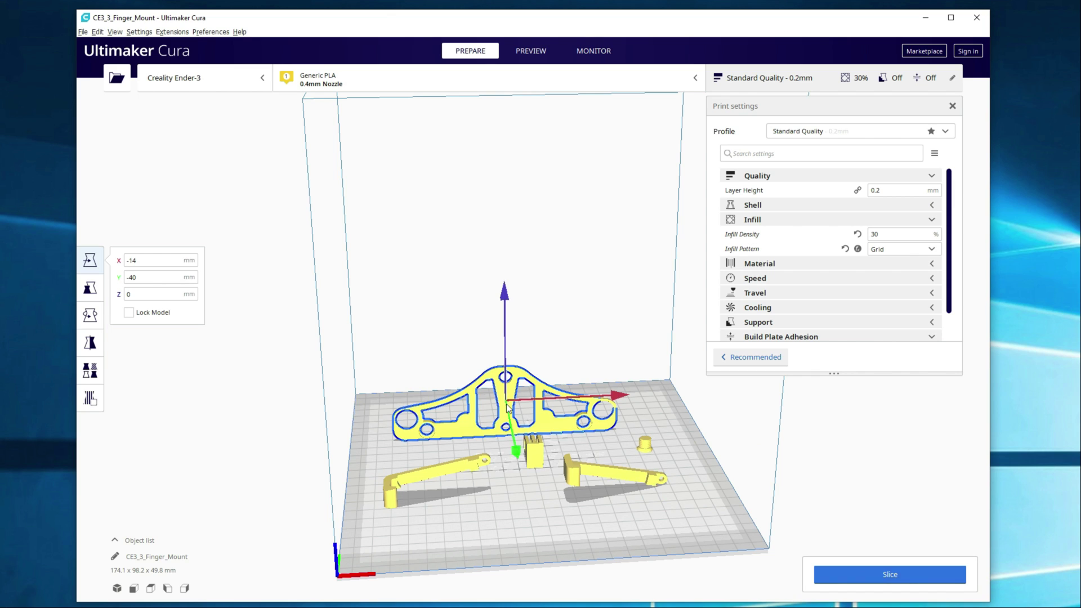
left_click(516, 483)
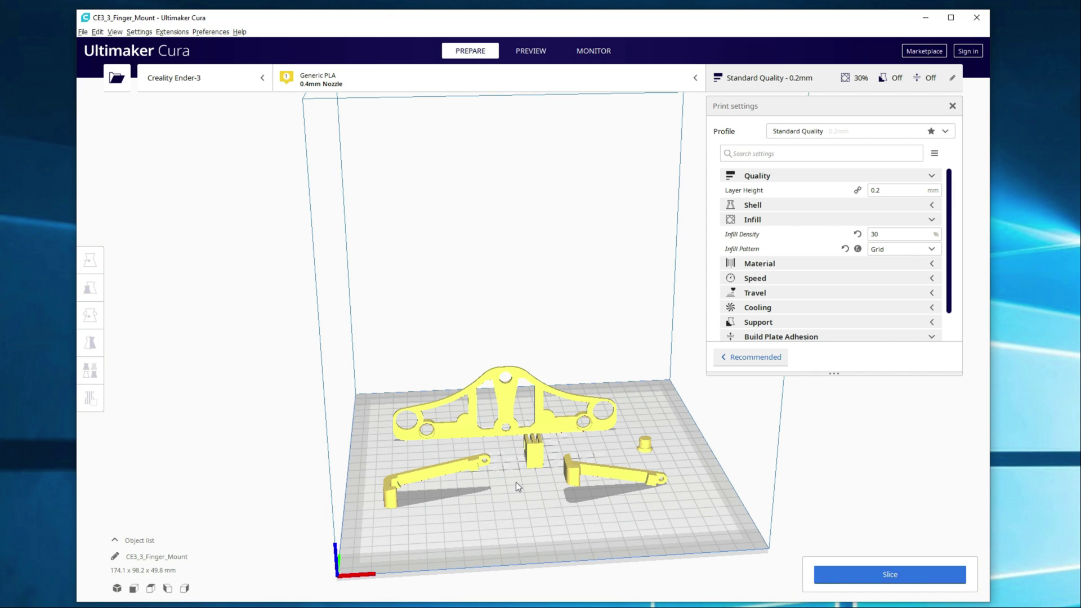
left_click(535, 449)
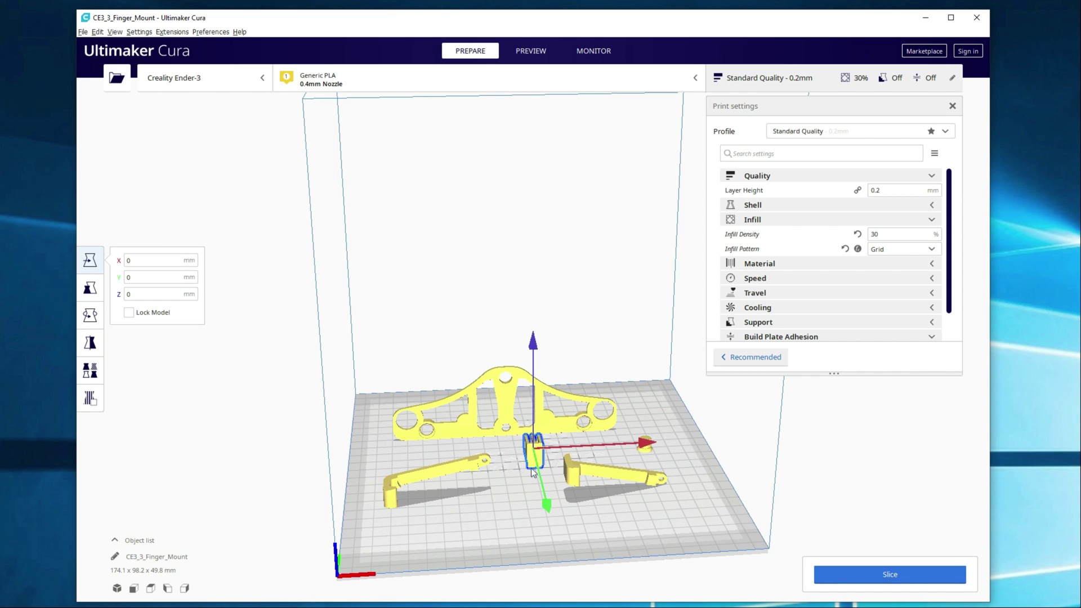
Move the small gear block to the right rear of the build plate.
left_click(90, 315)
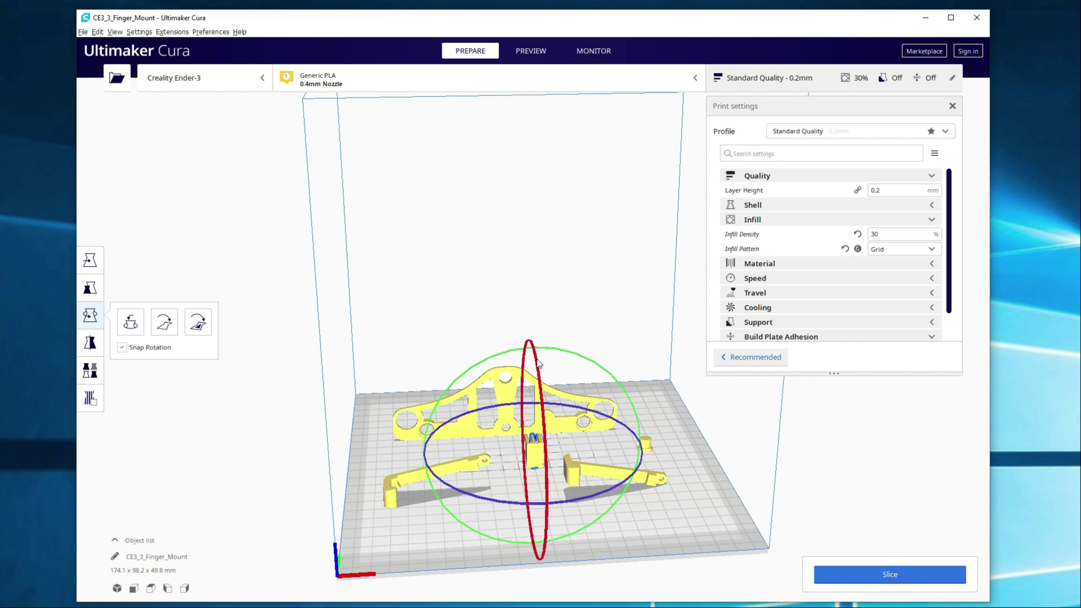
left_click_drag(539, 363, 547, 560)
left_click(641, 516)
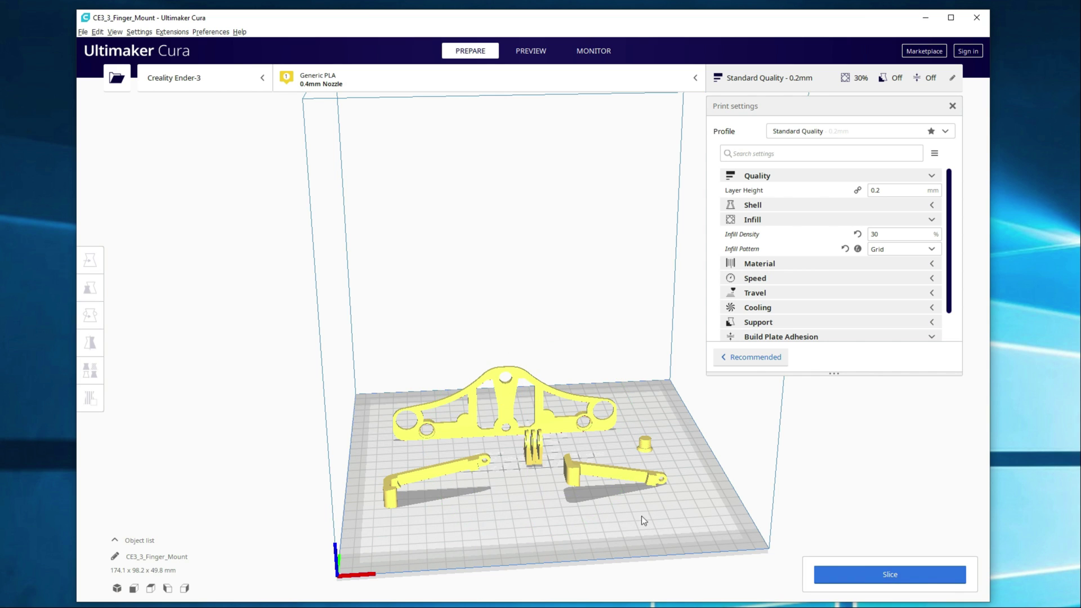
left_click(552, 453)
left_click(488, 456)
left_click(536, 451)
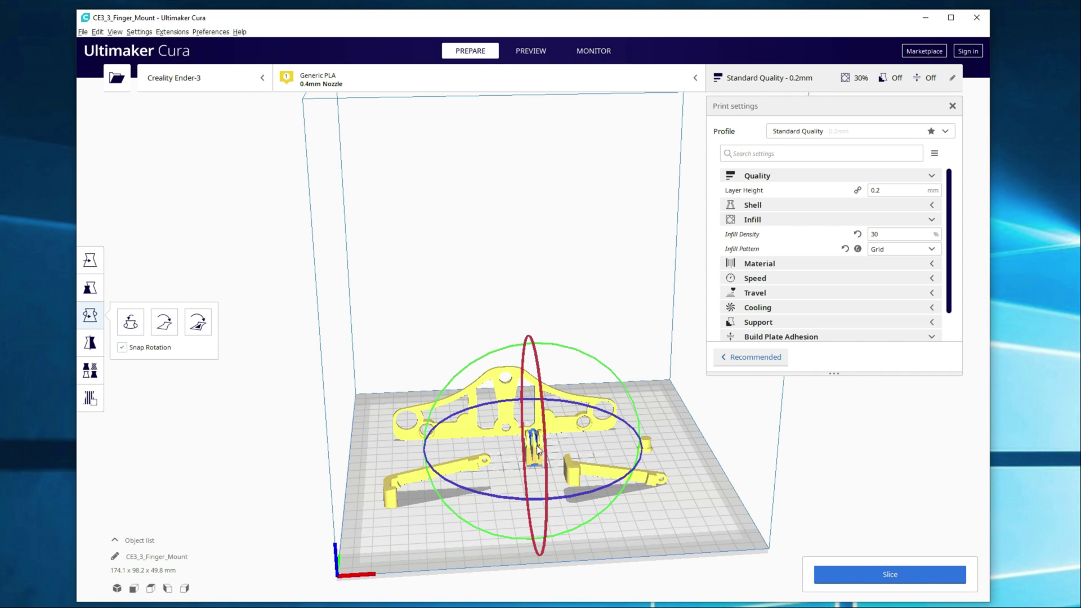
left_click(90, 260)
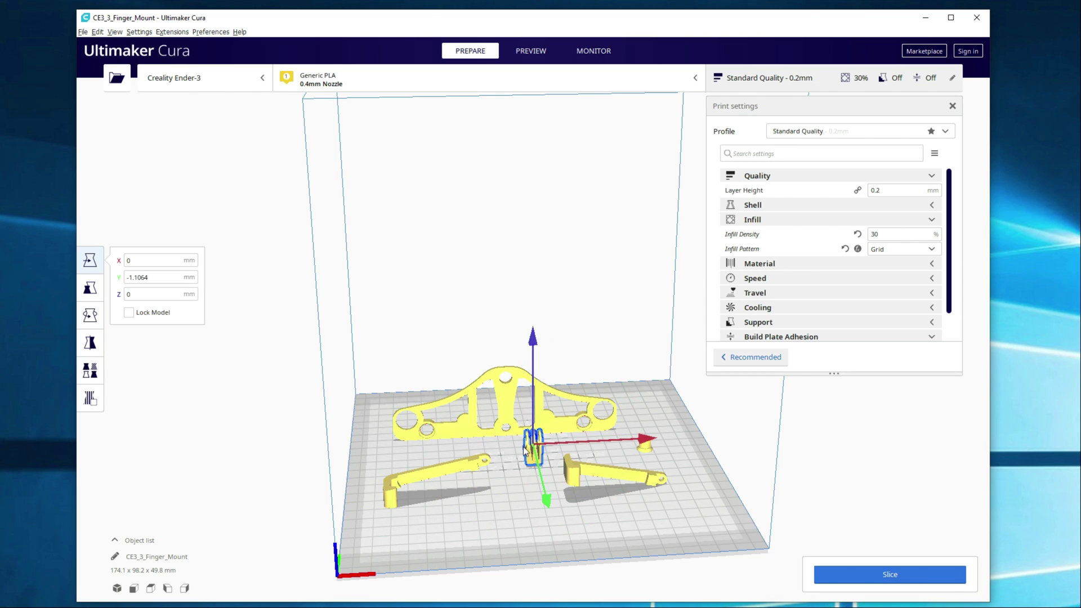
left_click_drag(531, 451, 647, 417)
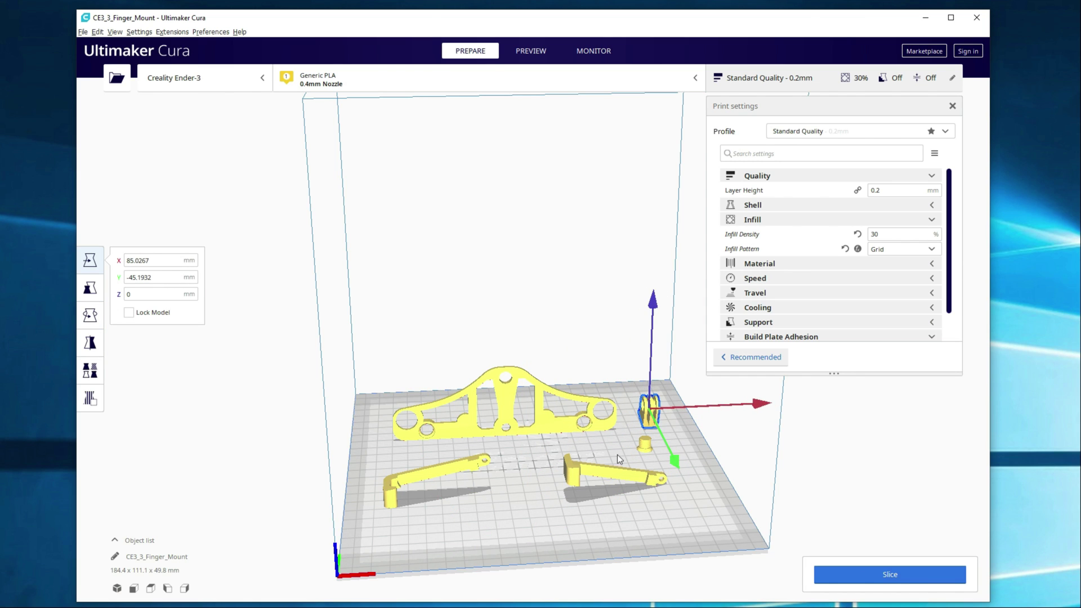
Rotate the left arm so it lies flat on the build plate.
left_click(465, 452)
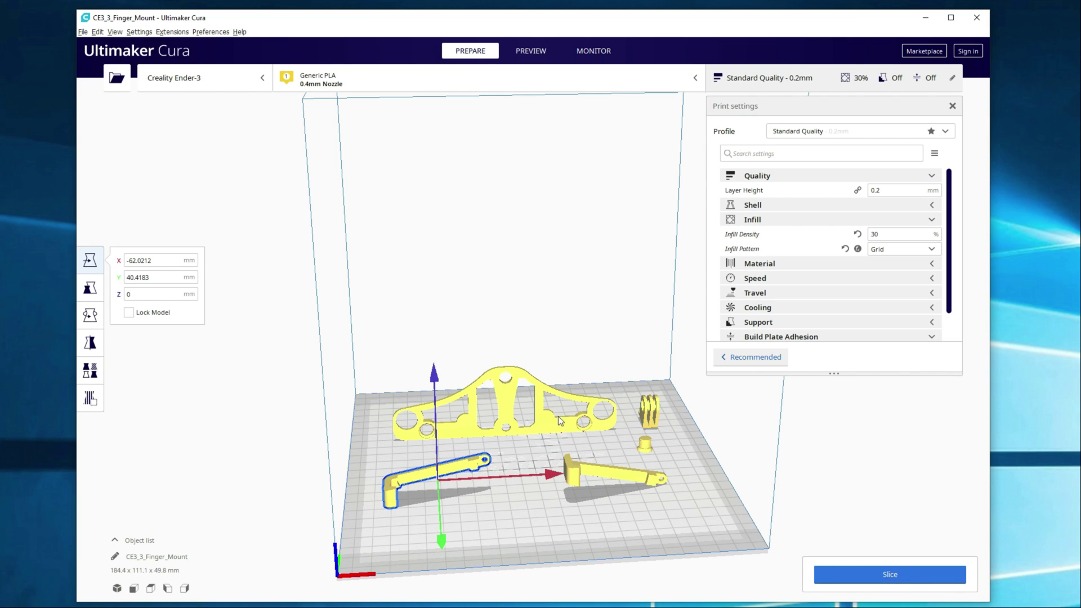
left_click(90, 315)
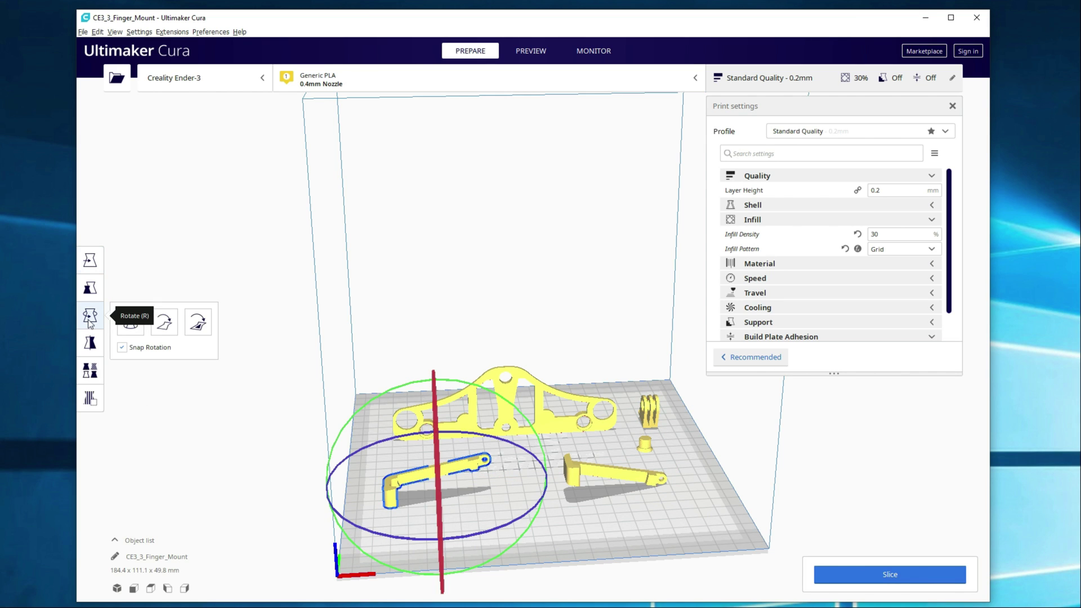
left_click_drag(431, 537, 432, 488)
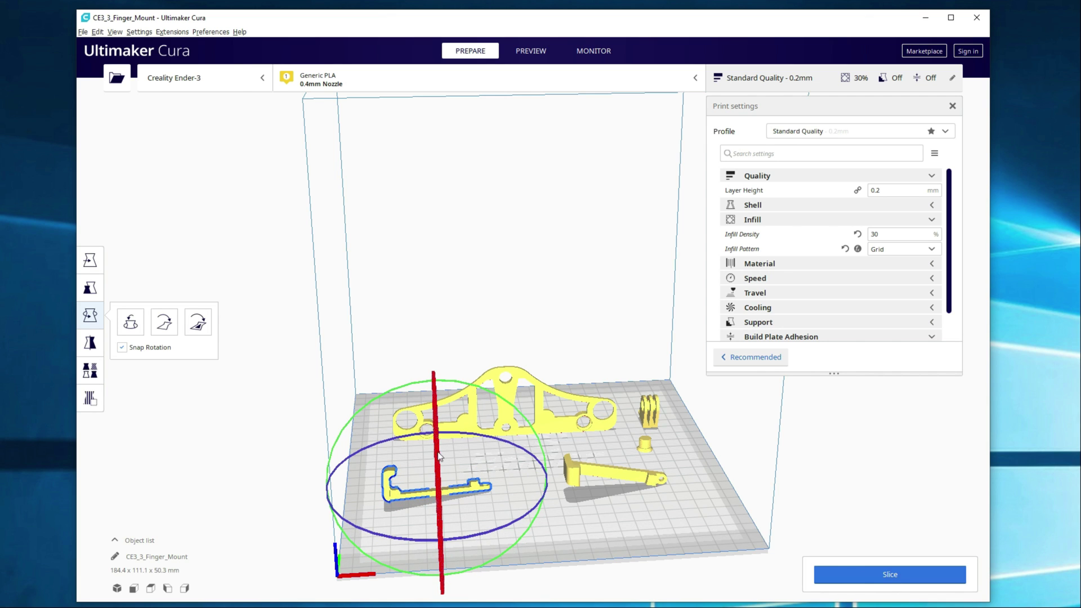
left_click_drag(439, 433, 441, 464)
left_click(512, 513)
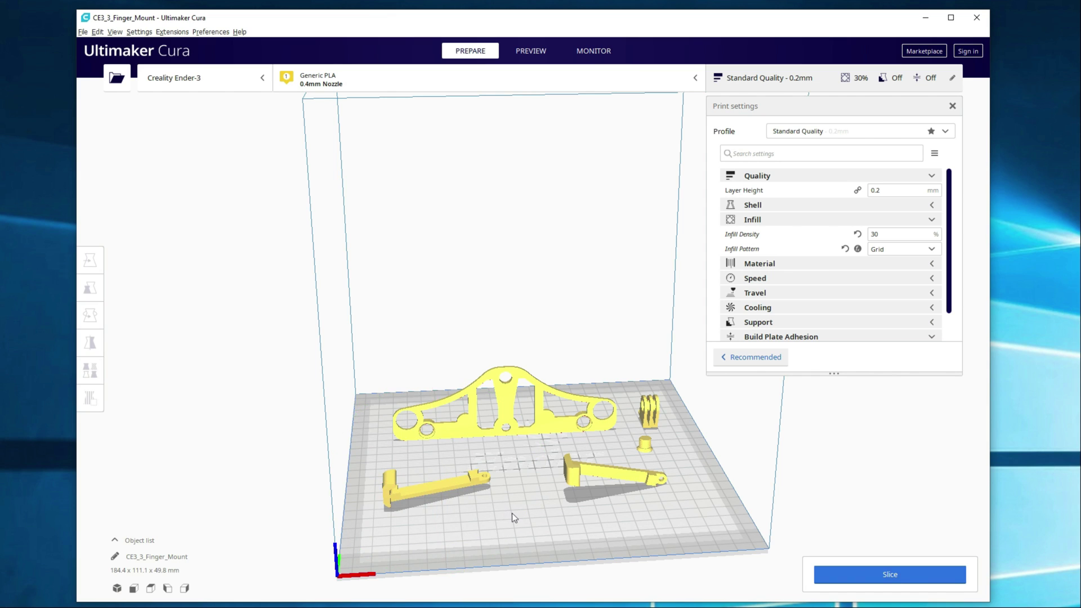
left_click(437, 491)
left_click(586, 507)
Rotate the right arm in snap steps until it lies flat on the plate.
left_click(574, 482)
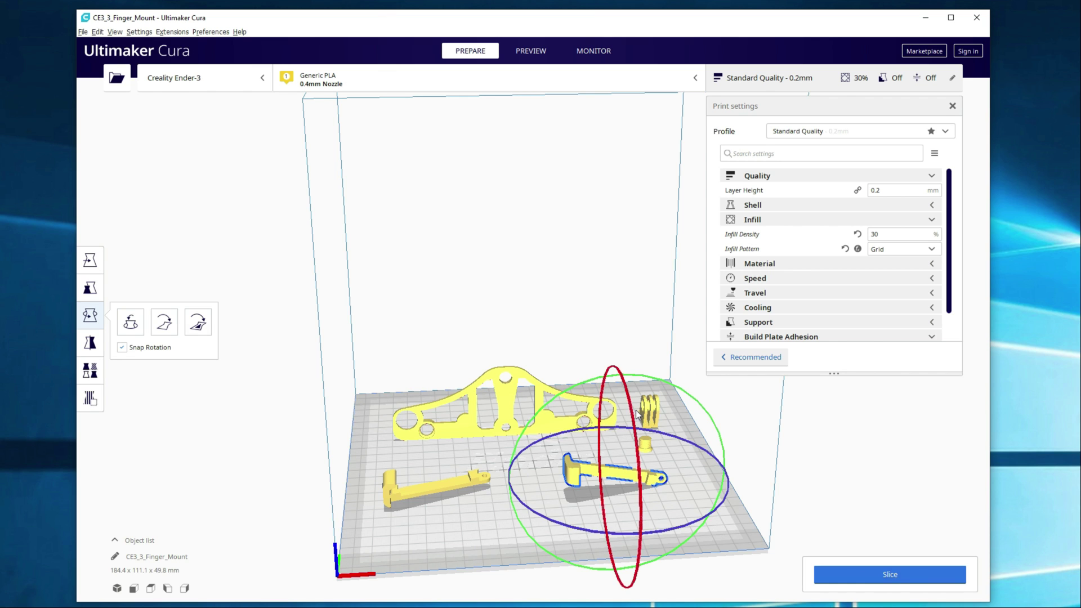
left_click_drag(637, 414, 654, 592)
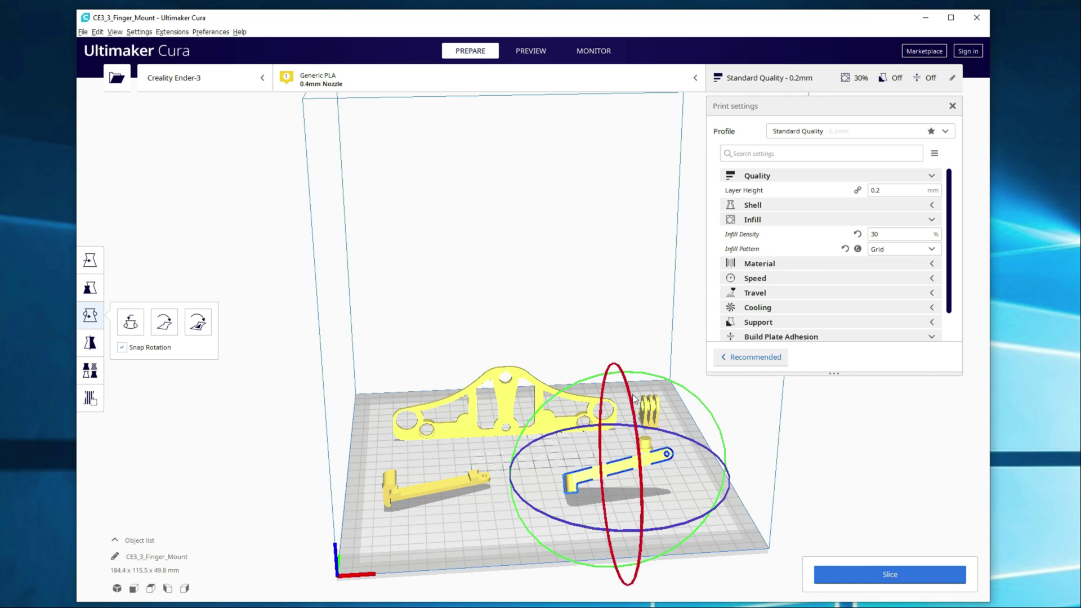
left_click_drag(633, 400, 649, 534)
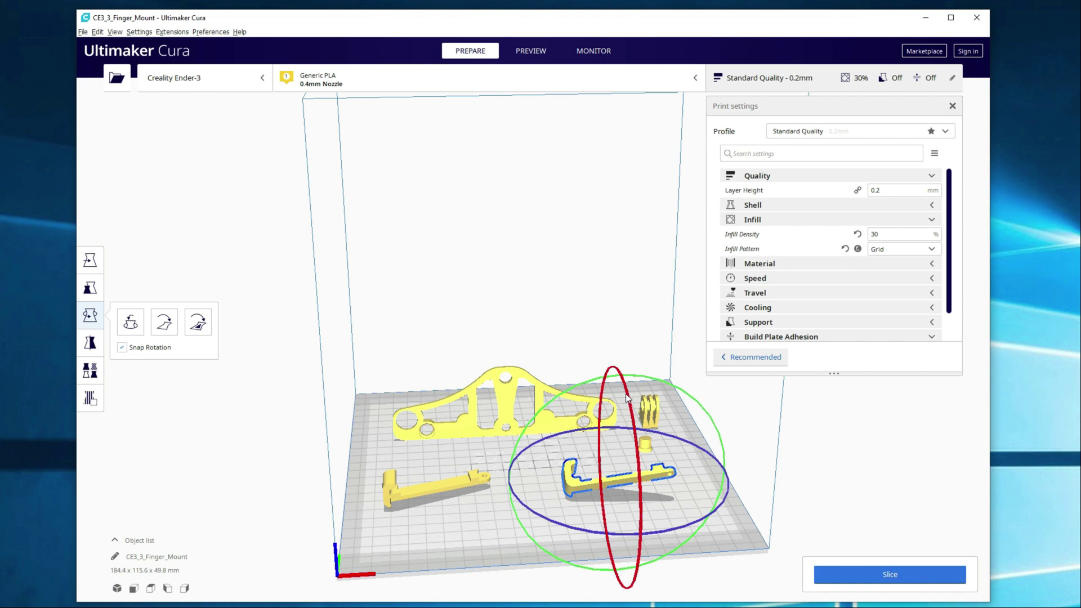
left_click_drag(627, 398, 662, 505)
left_click(600, 475)
Tip the top bracket from upright and rotate it 45° so it lies flat.
left_click(439, 483)
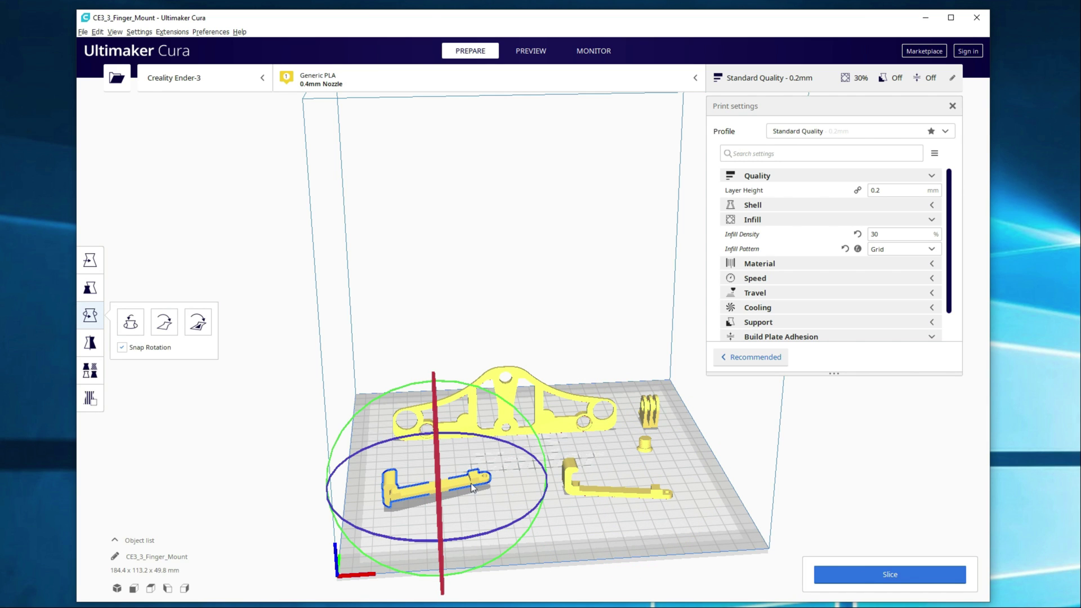
left_click(571, 525)
left_click(486, 436)
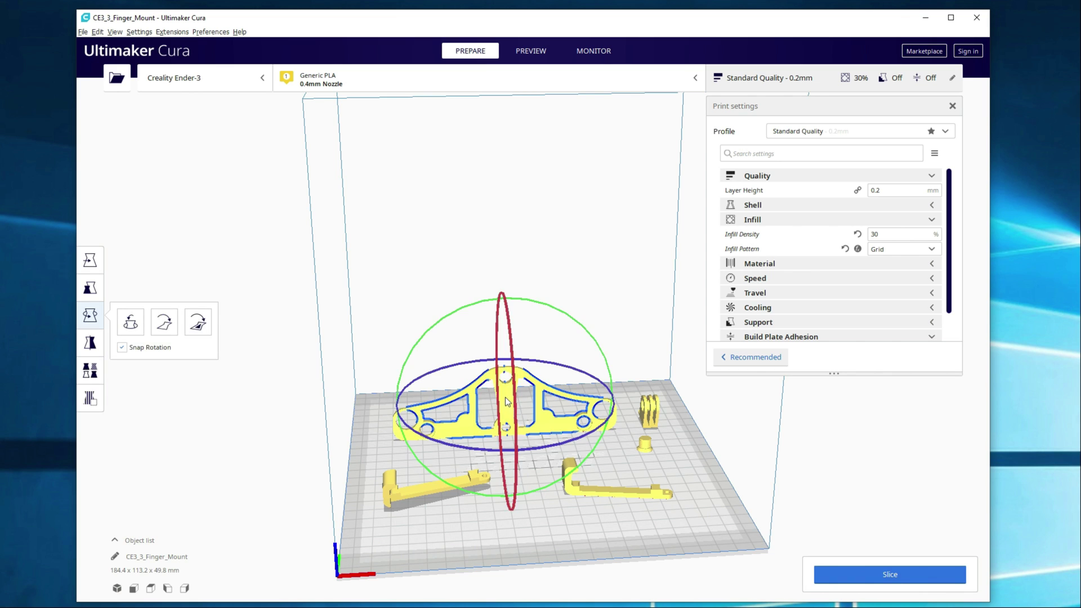
left_click_drag(512, 319, 512, 423)
left_click(565, 513)
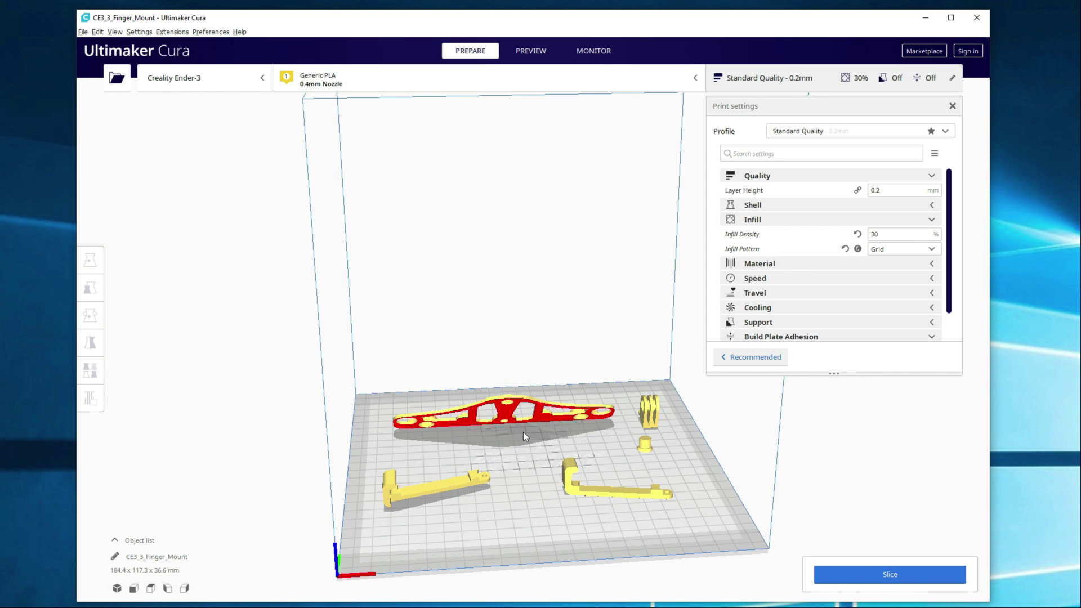
left_click(512, 421)
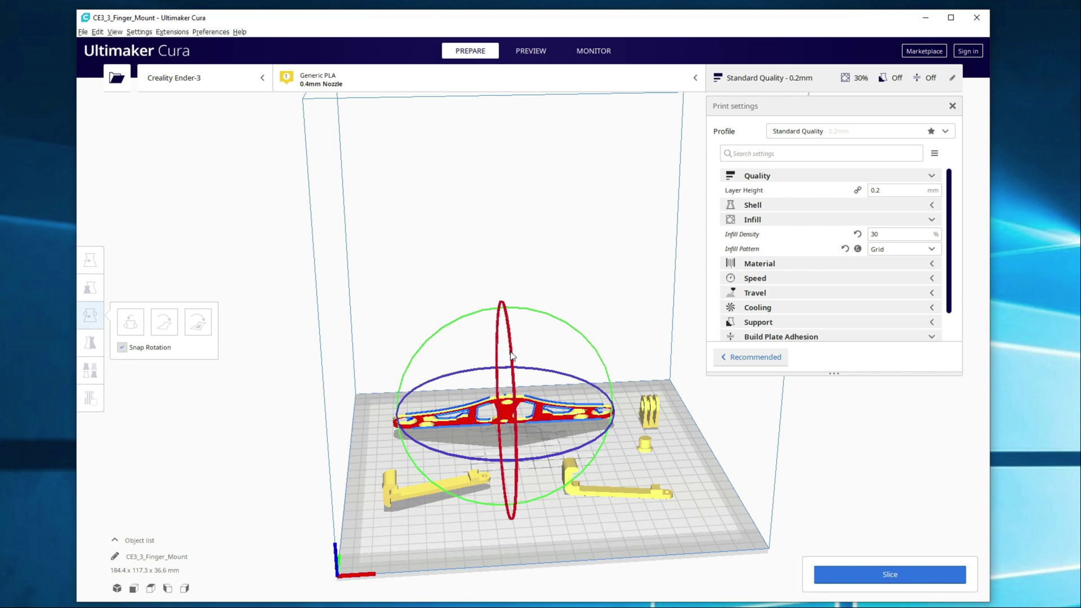
left_click_drag(512, 379, 512, 428)
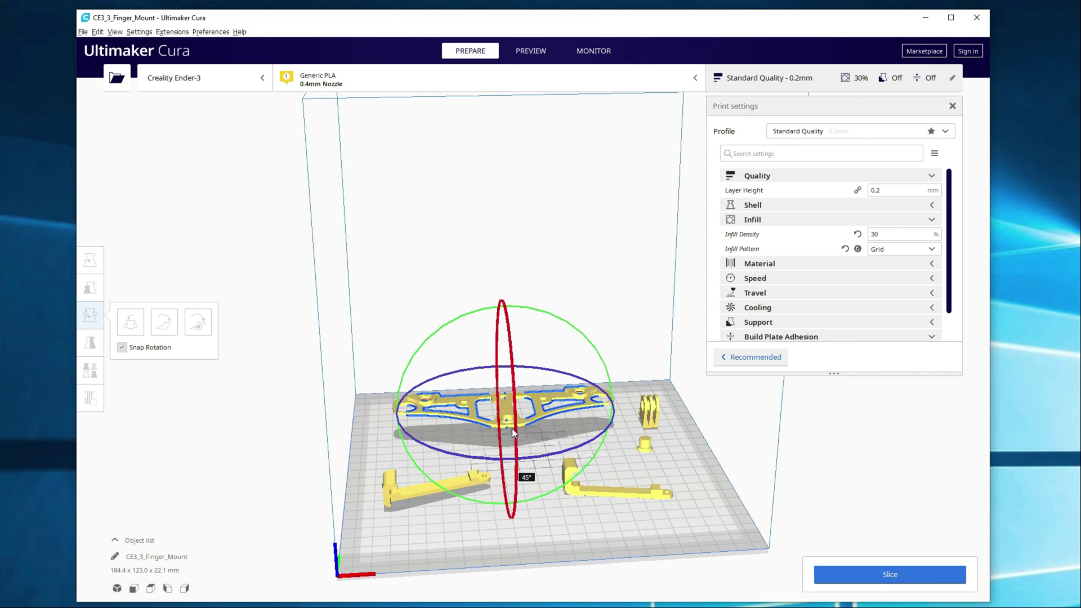
left_click(566, 527)
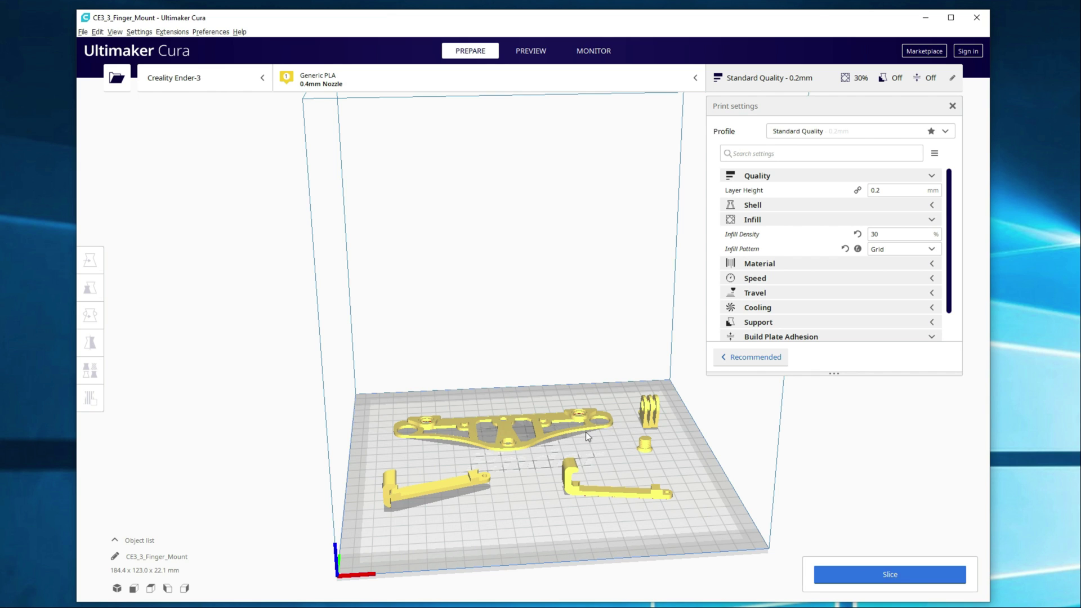
Nudge the small ribbed part slightly forward with the Move tool.
left_click(652, 415)
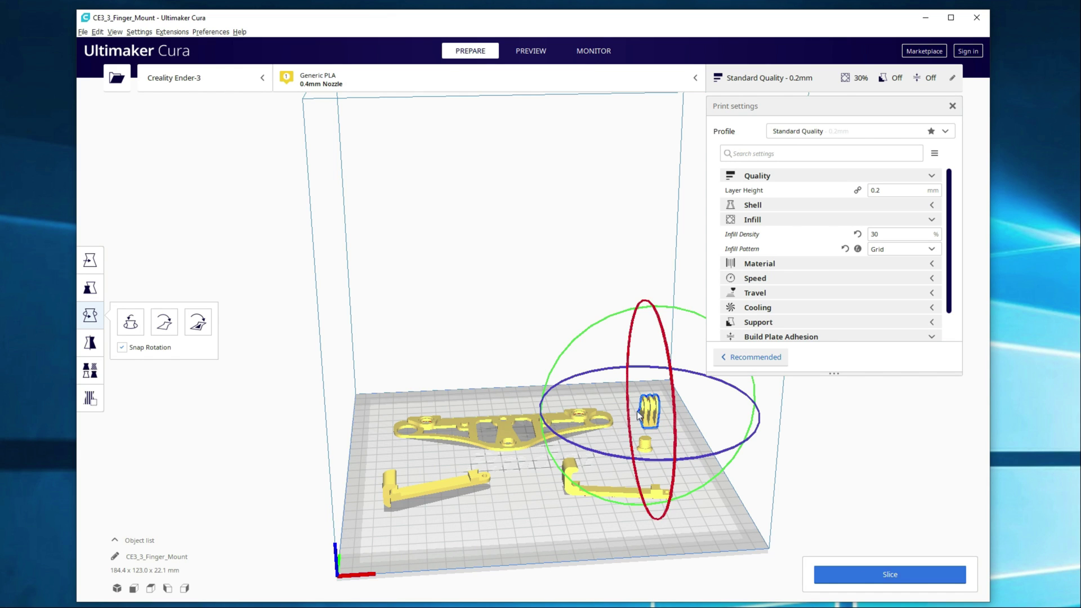
left_click(499, 466)
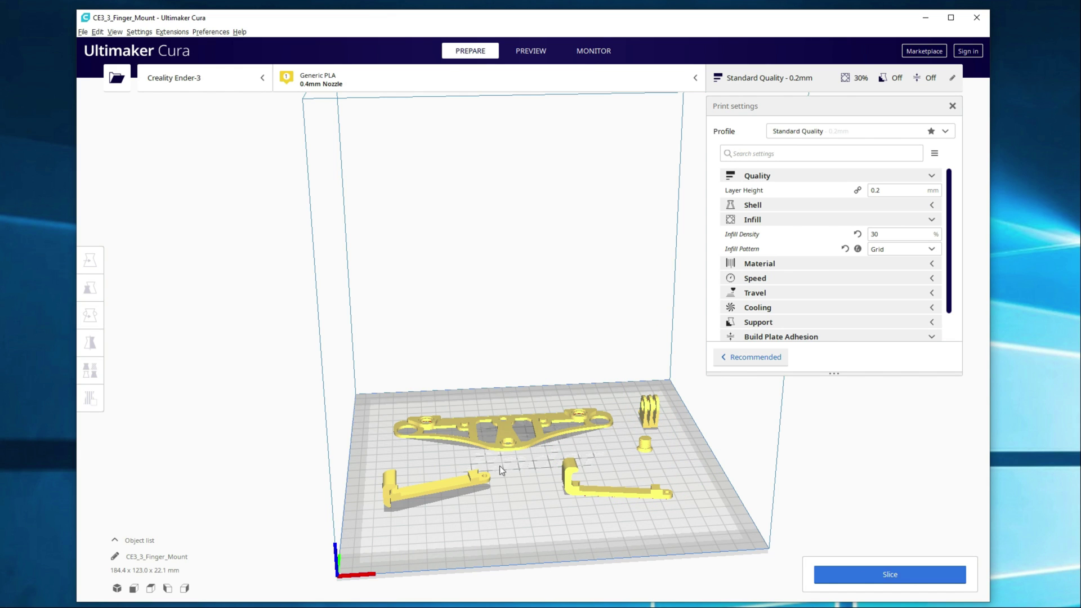
left_click(576, 424)
left_click(90, 260)
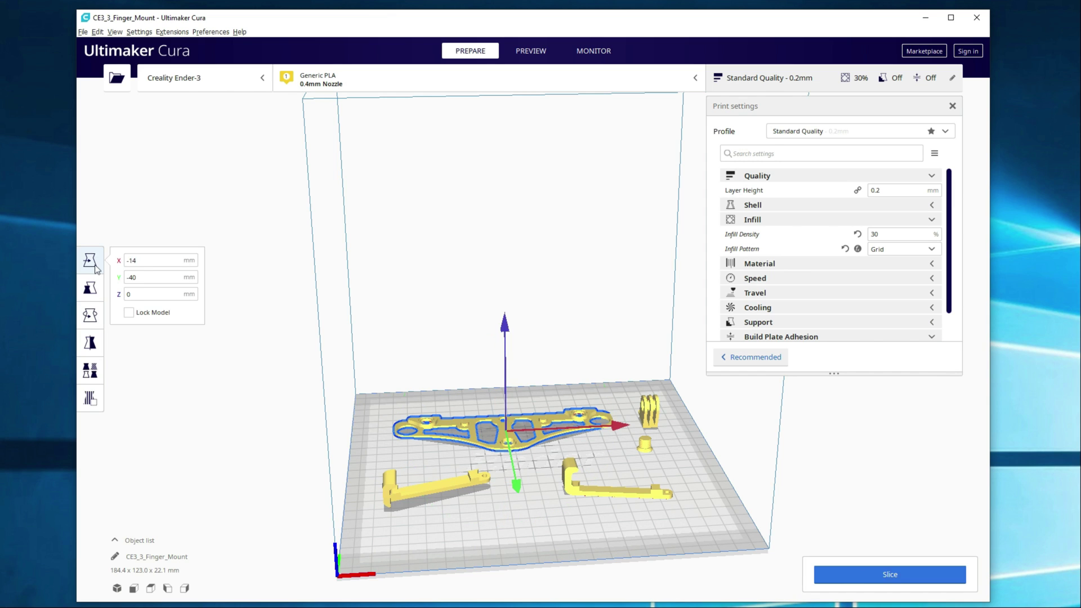
left_click(653, 408)
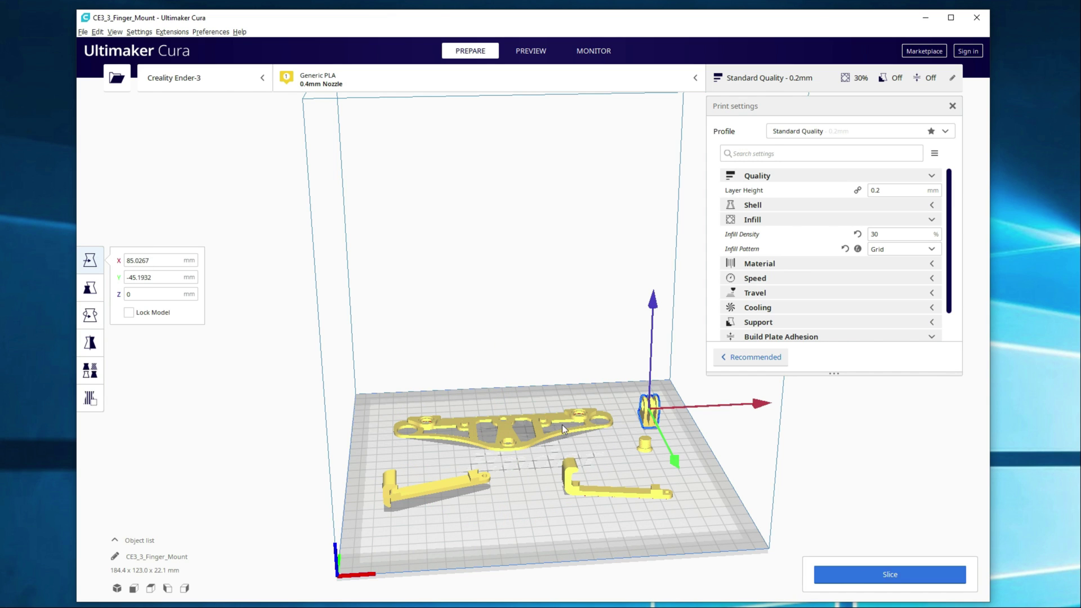
left_click_drag(657, 418, 648, 441)
Slide the small cylinder left and move the ribbed part onto the large plate.
left_click(647, 444)
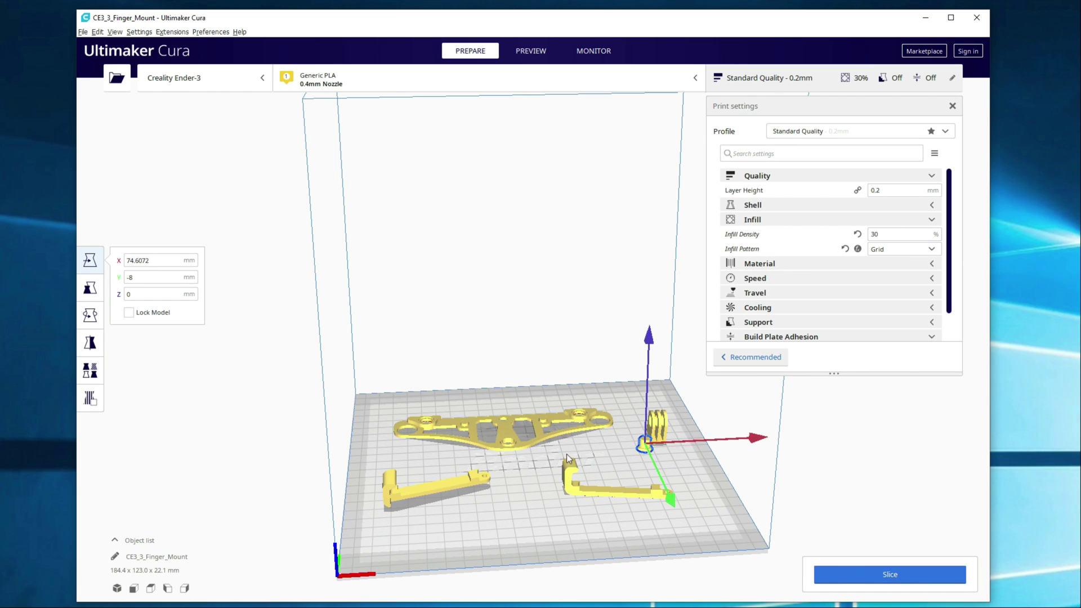
left_click(636, 445)
left_click(645, 445)
mouse_move(603, 448)
left_mouse_down()
mouse_move(560, 451)
mouse_move(583, 450)
left_mouse_up()
left_click(660, 430)
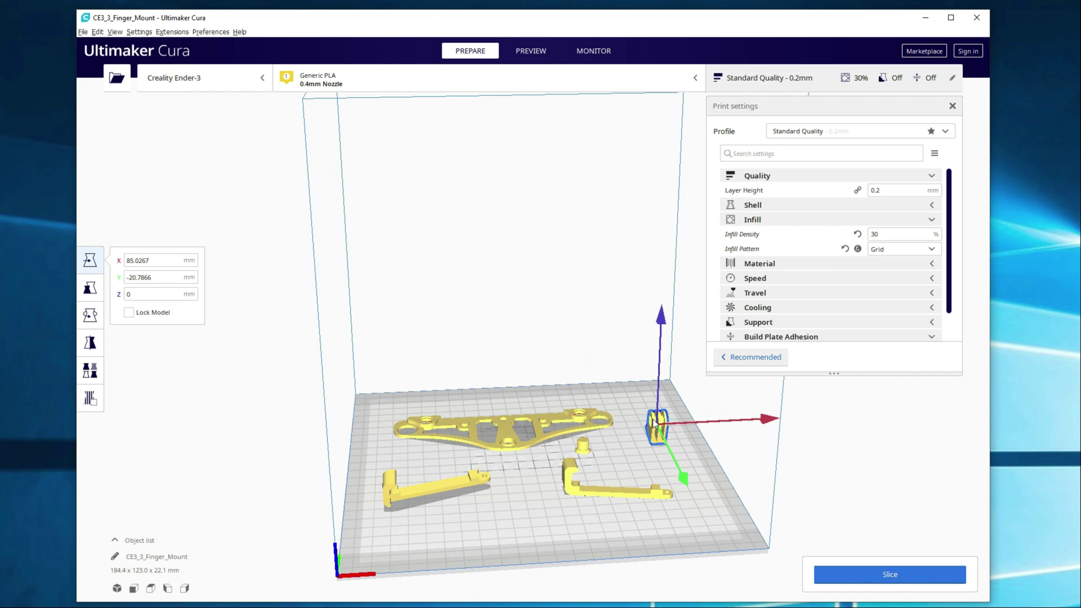
left_click_drag(658, 430, 445, 433)
Move both L-brackets in toward the centre, tucked beside the large plate.
left_click(411, 490)
left_click_drag(443, 471, 469, 453)
left_click(599, 486)
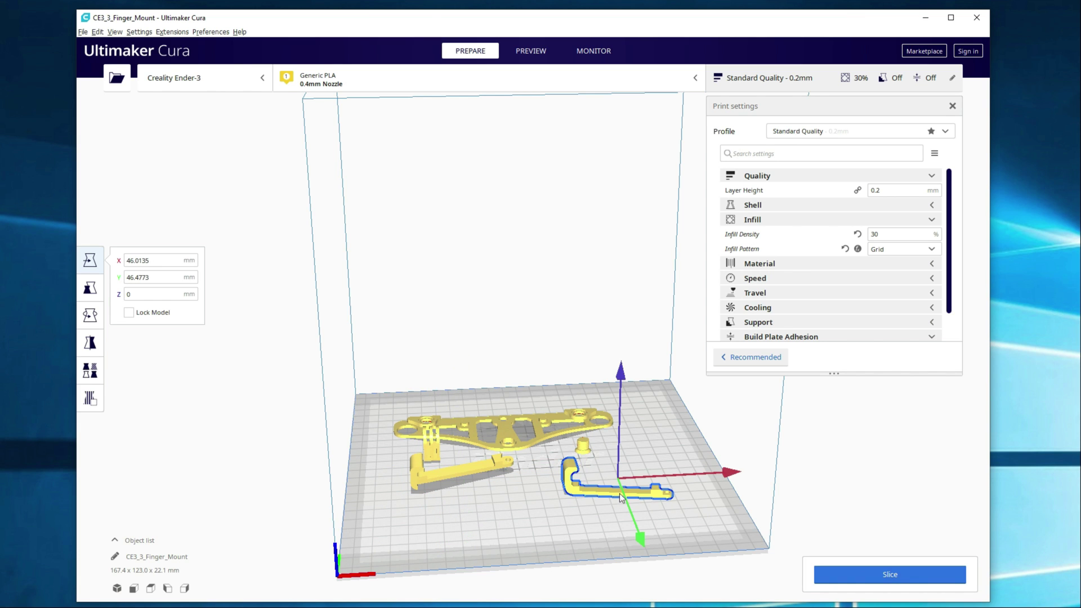
left_click_drag(599, 485, 550, 478)
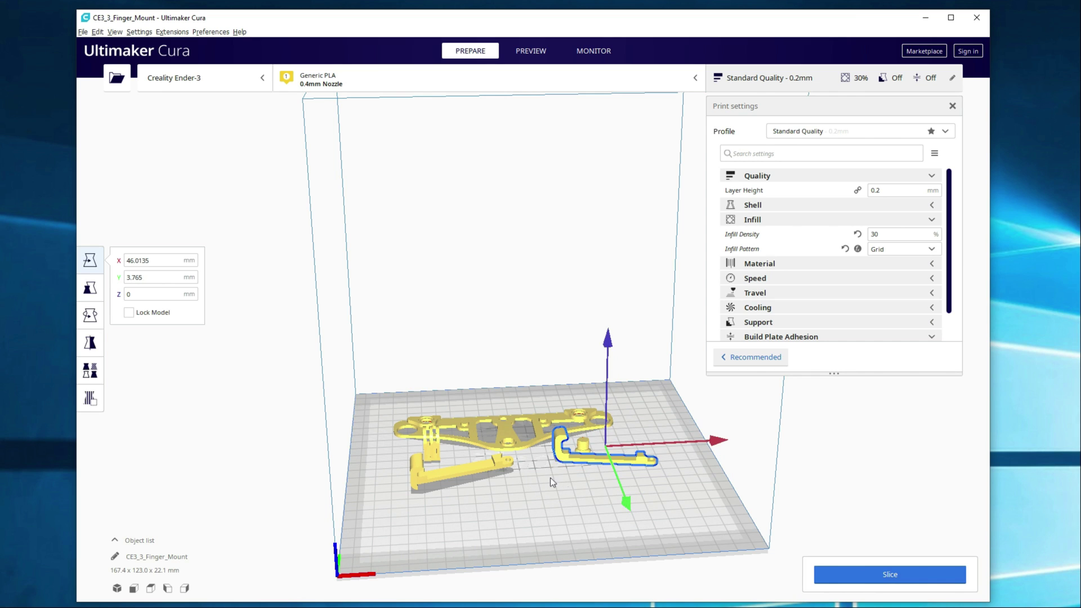
mouse_move(622, 457)
left_mouse_down()
mouse_move(587, 465)
mouse_move(602, 467)
left_mouse_up()
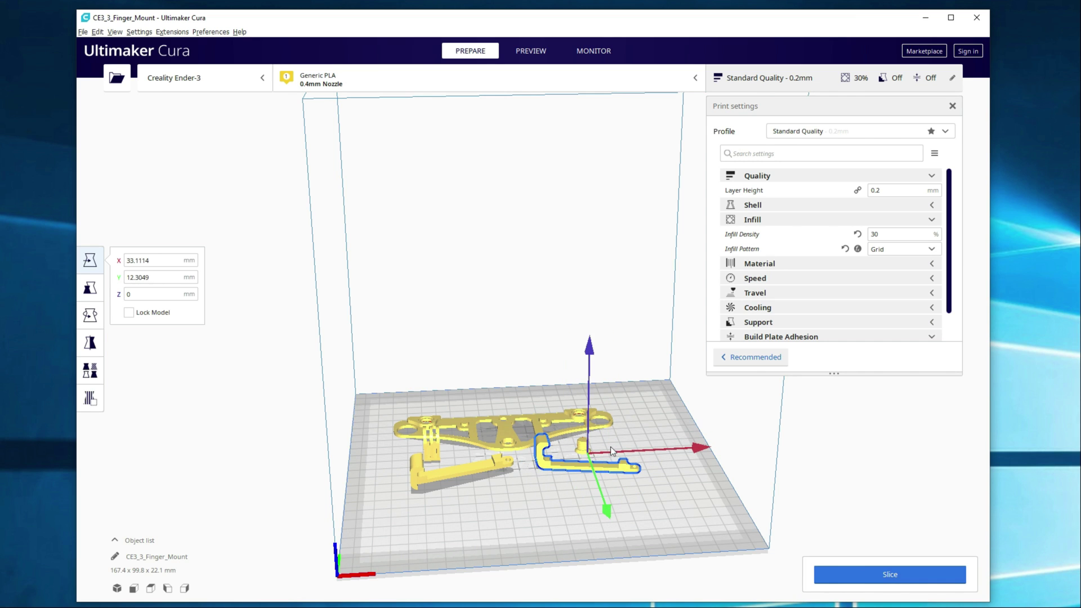
left_click(633, 448)
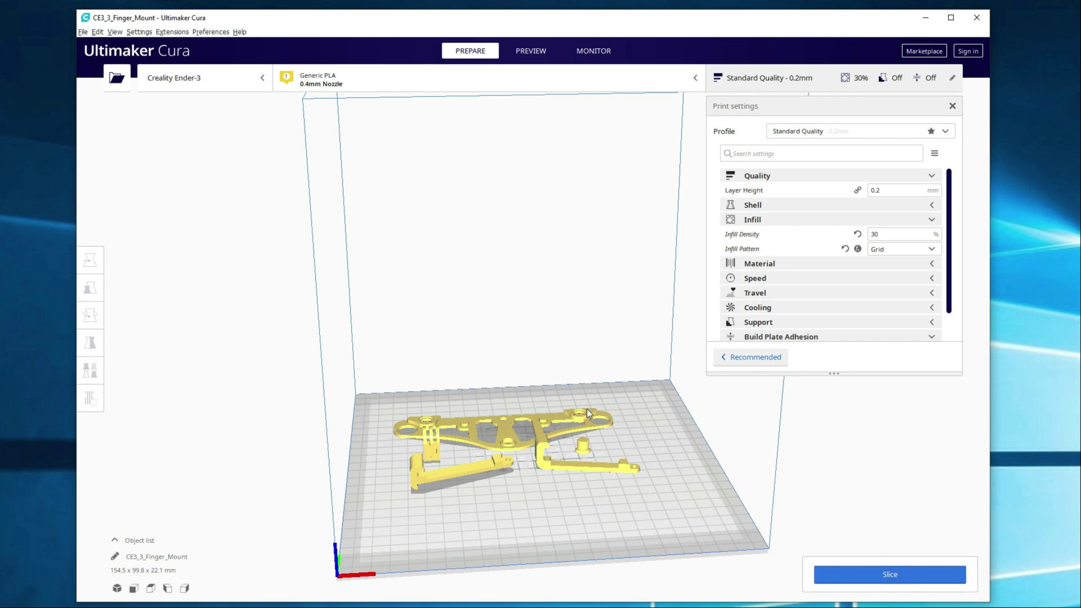
left_click(603, 466)
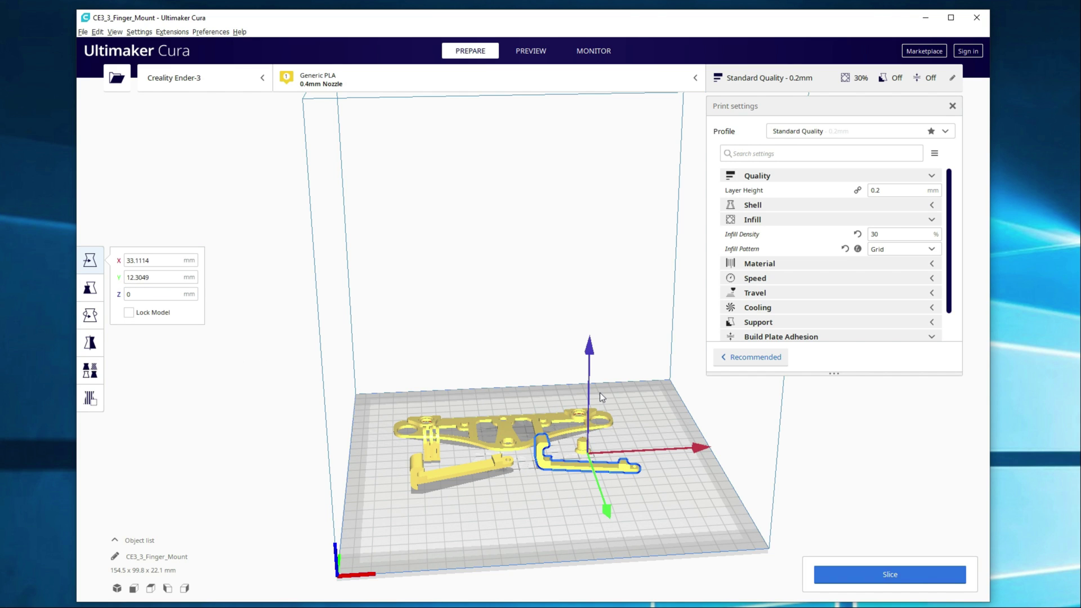
Set the small cylinder's uniform scale to 99% in the Scale tool.
left_click(90, 287)
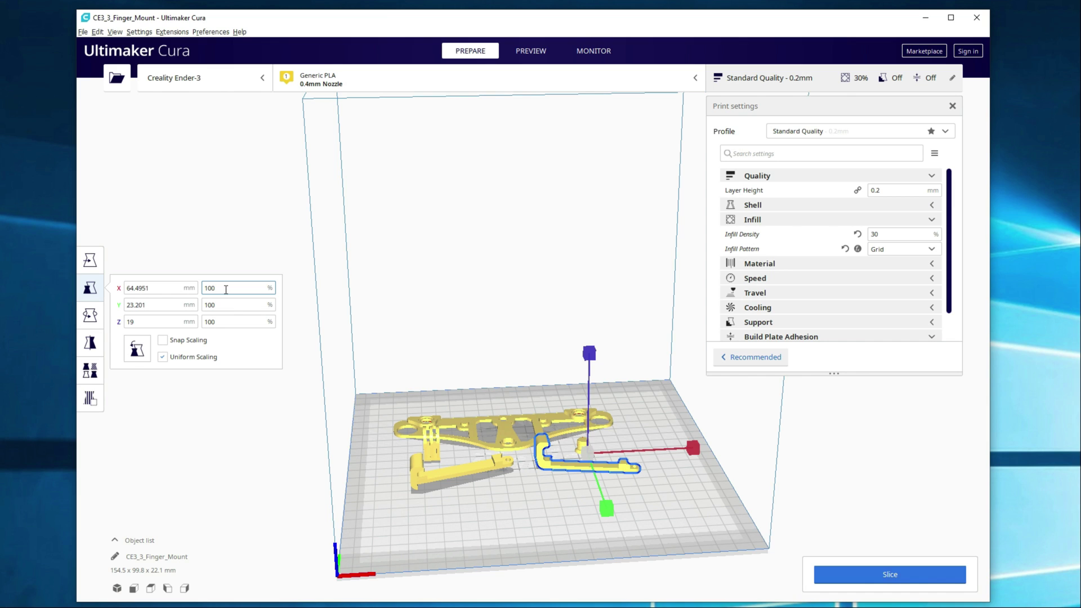
left_click(561, 489)
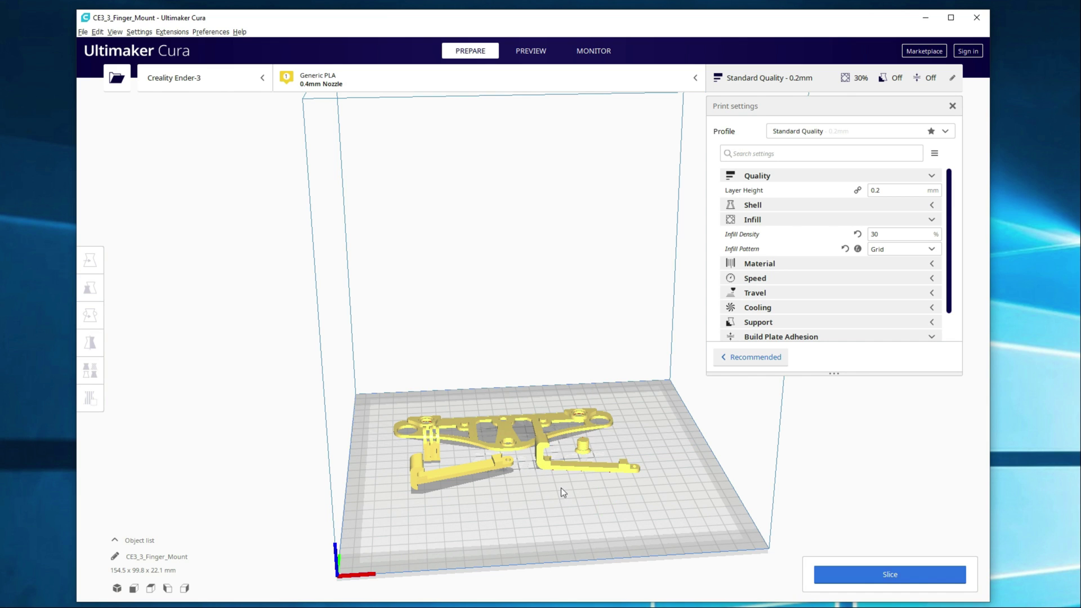
left_click(586, 447)
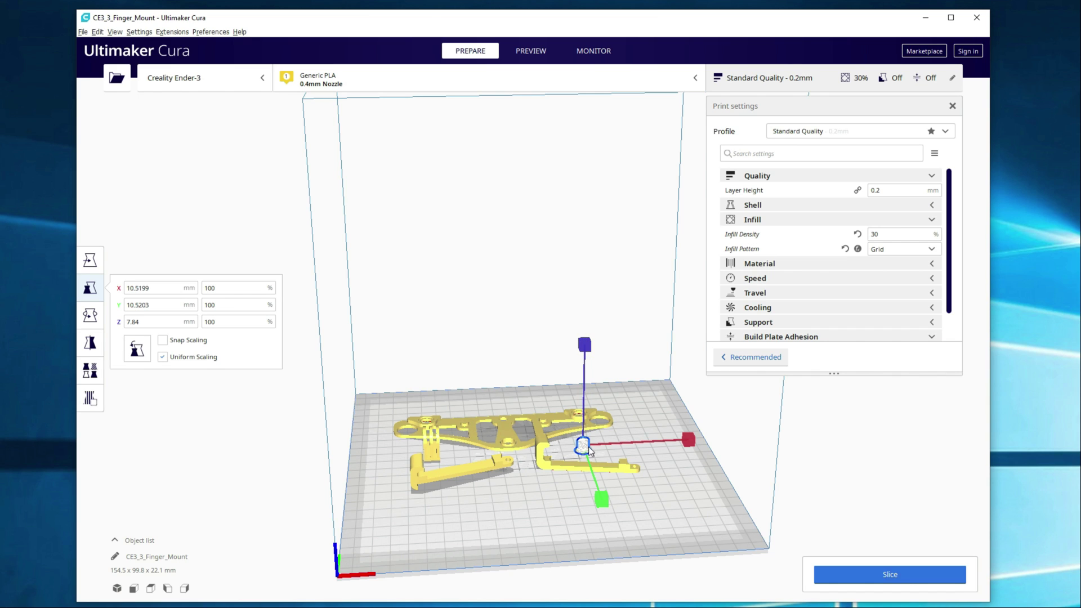
left_click(576, 505)
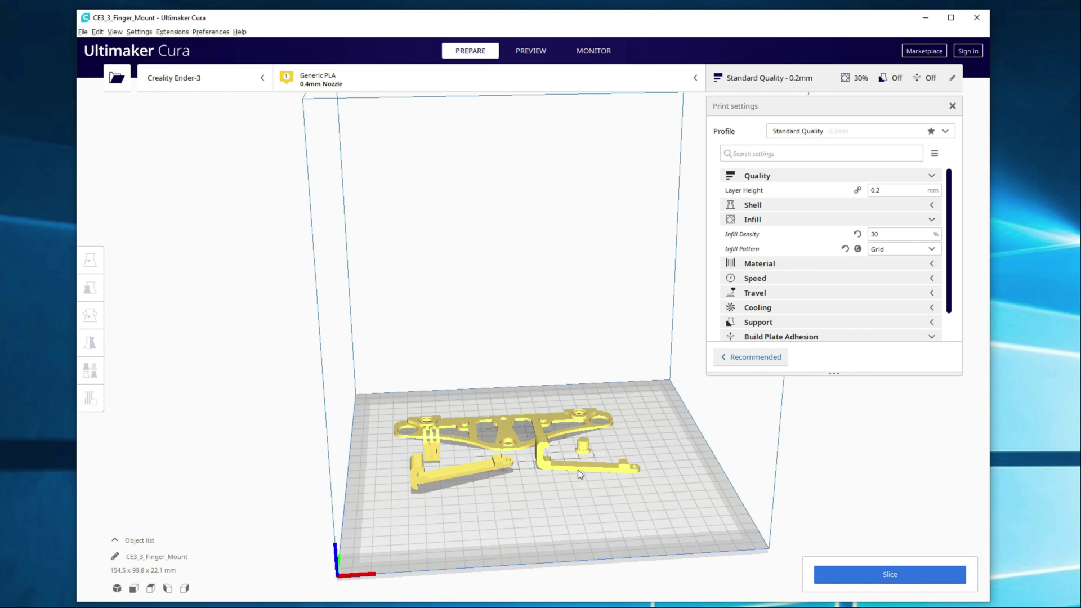
left_click(583, 448)
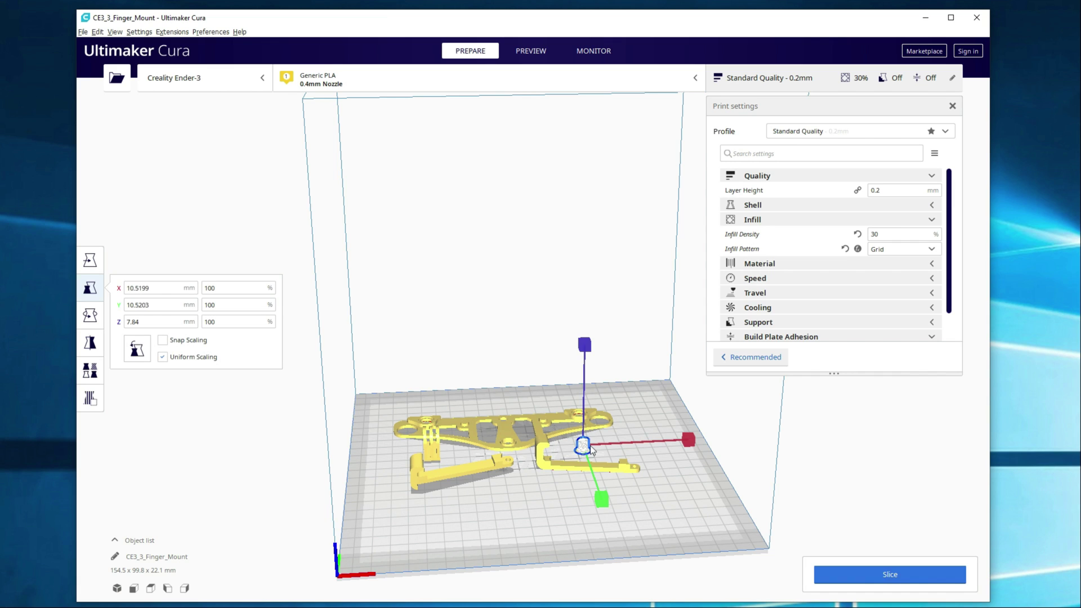
left_click(242, 287)
double_click(244, 288)
type("99")
left_click(234, 302)
left_click(559, 488)
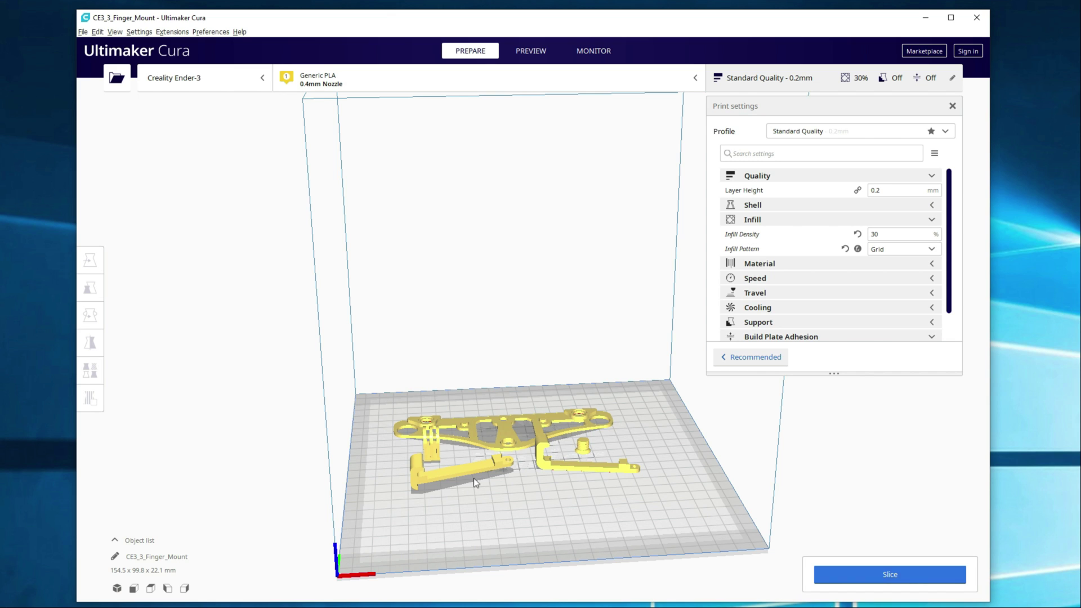
left_click(455, 475)
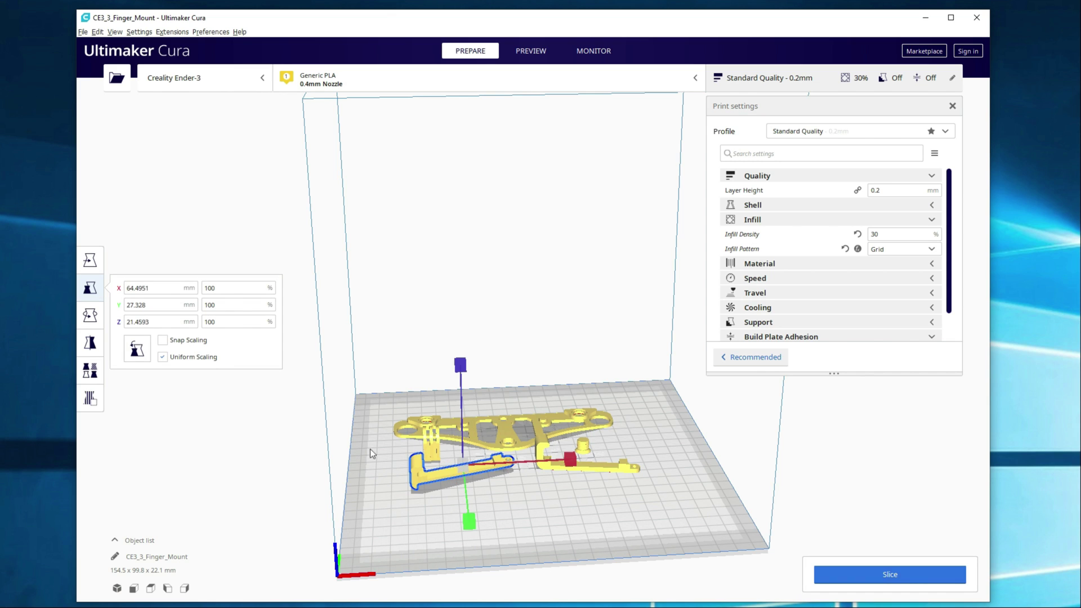
left_click(420, 552)
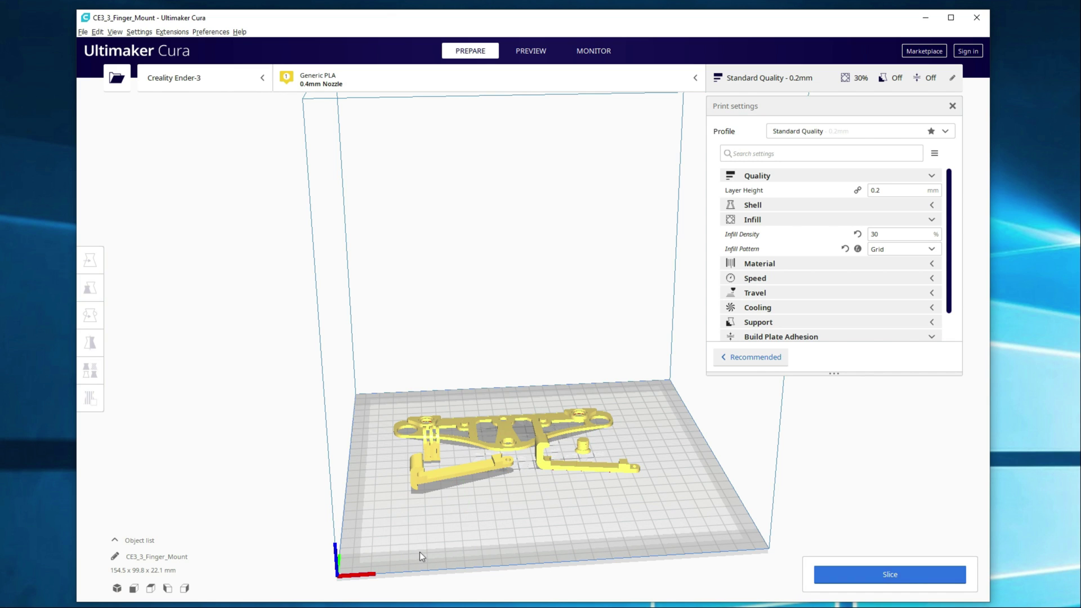
Slice the parts, save CE3_3_Finger_Mount.gcode to the removable drive, and eject it.
left_click(932, 176)
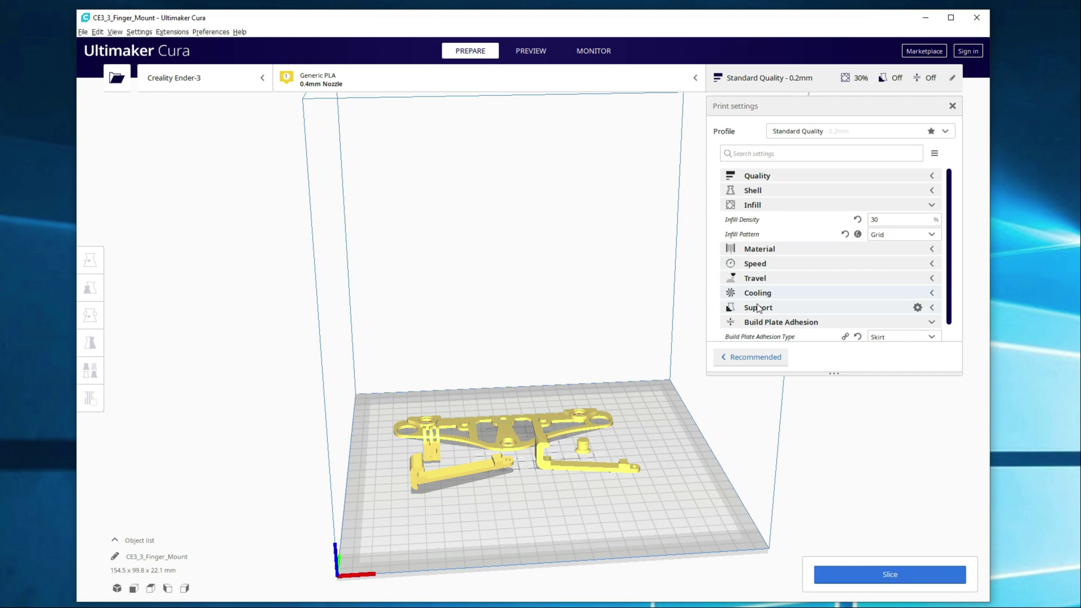
scroll(890, 319, "down", 1)
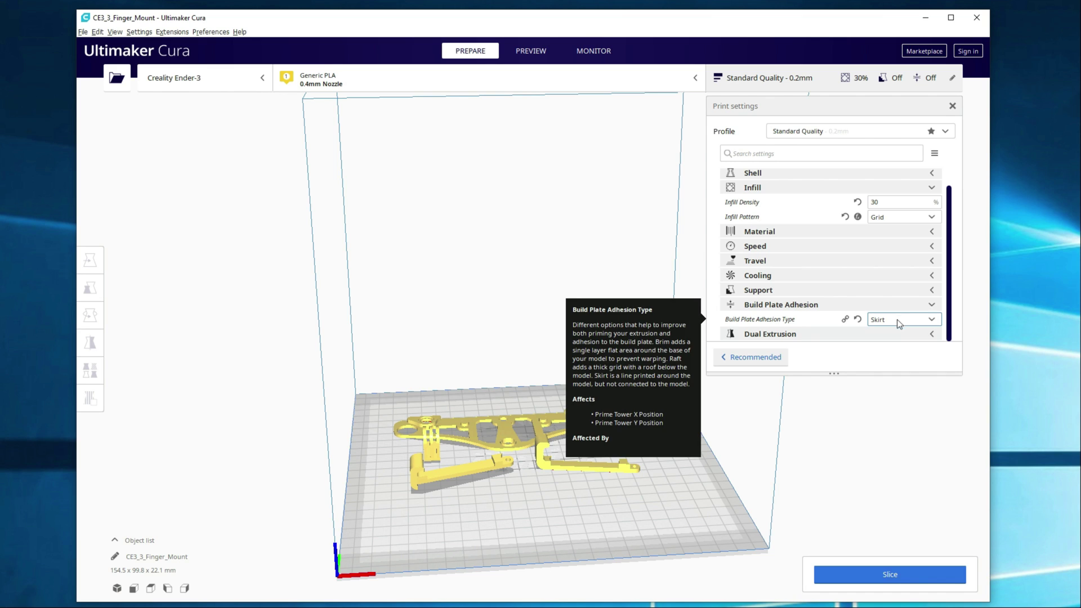
left_click(900, 582)
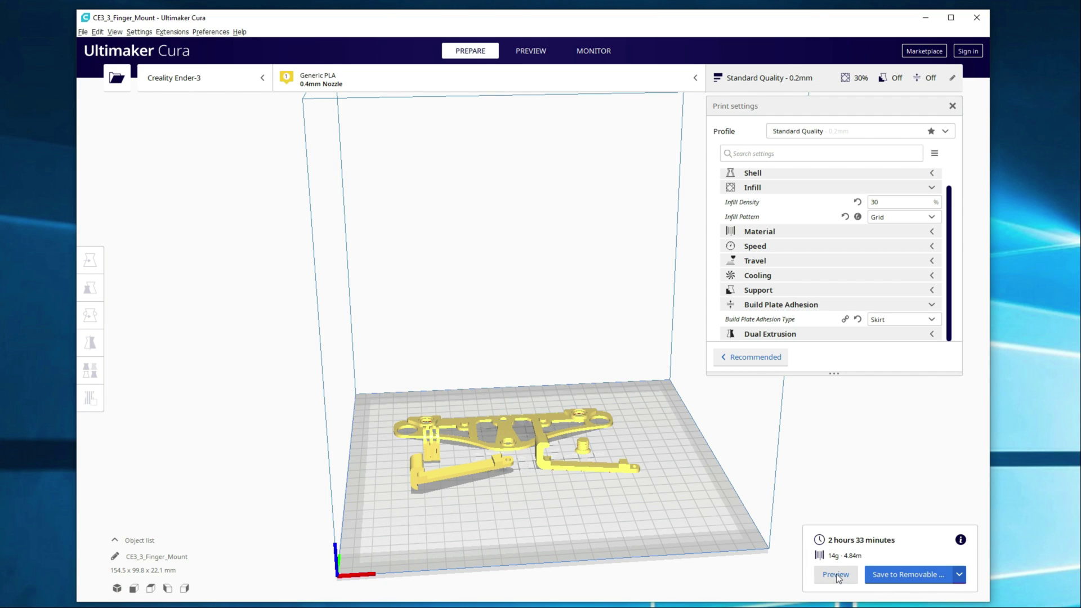
left_click(919, 575)
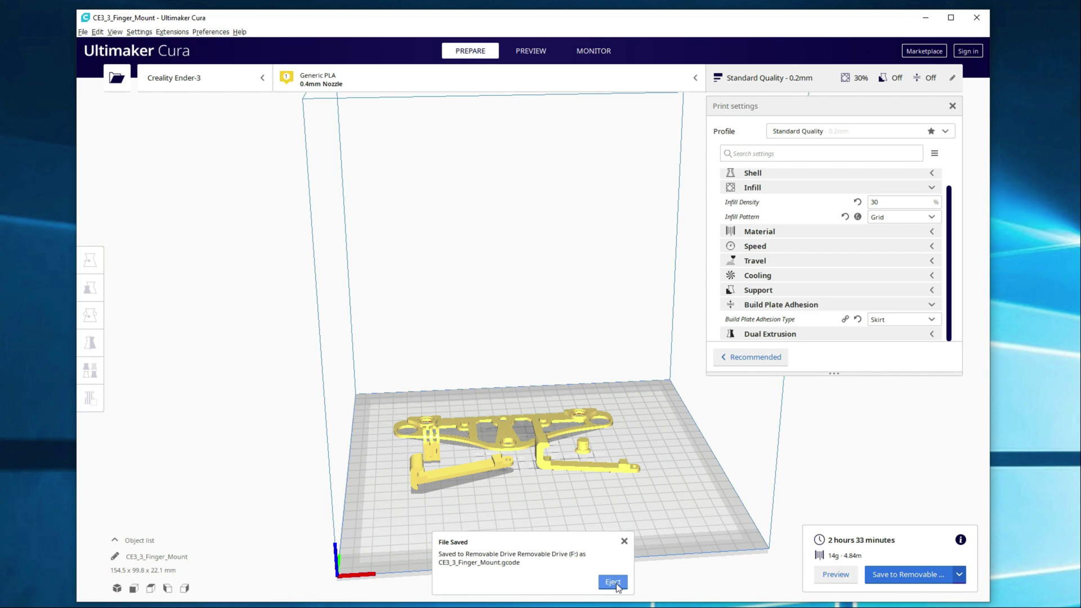
left_click(617, 585)
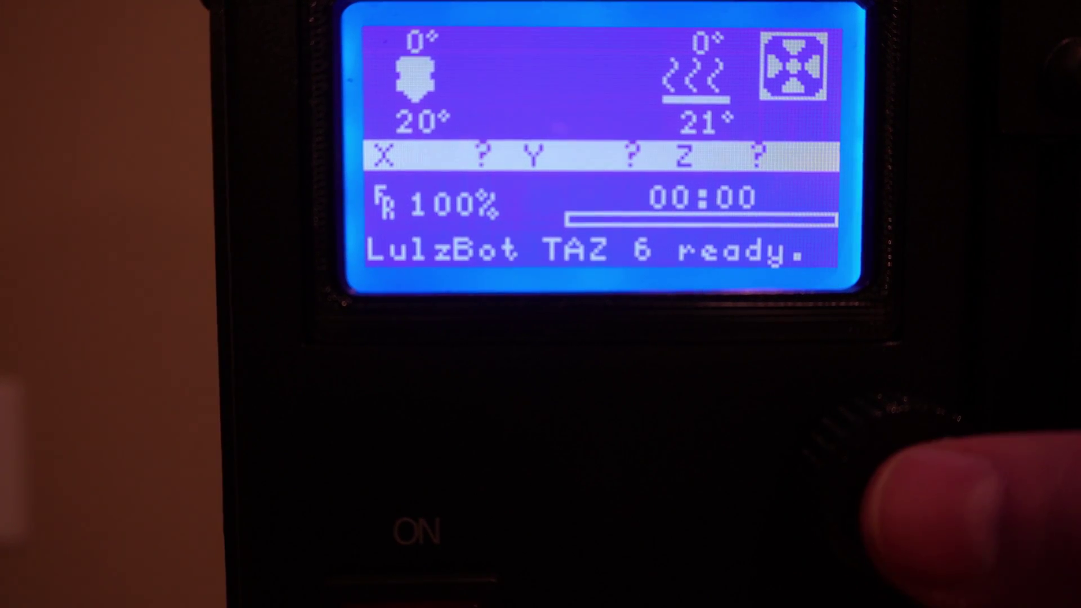
Start printing CE3_Baby_Yoda_v2.gcode from the SD card via Print from SD.
key("Return")
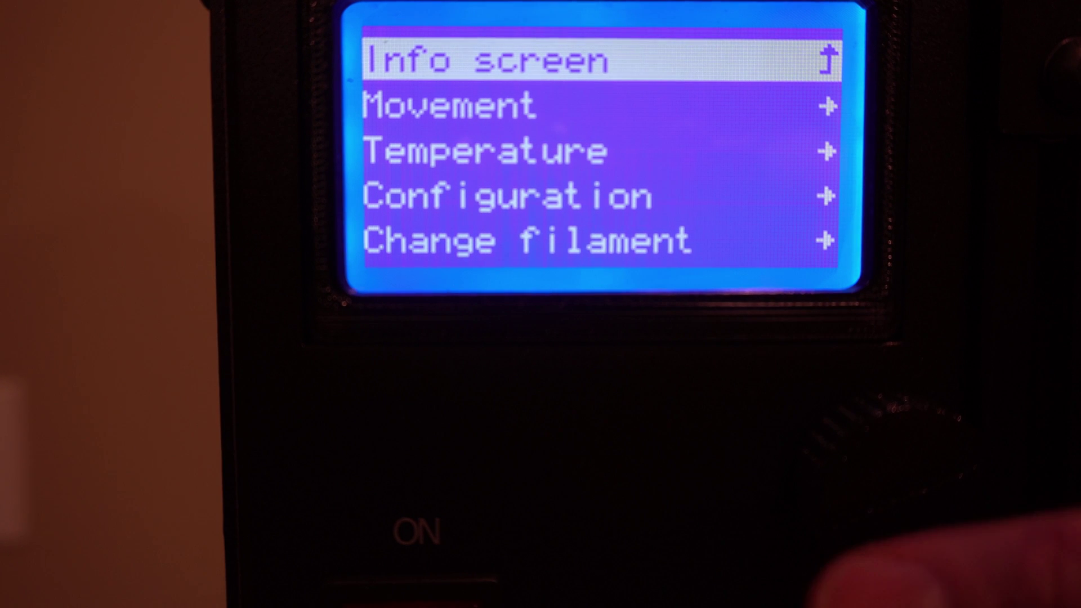
key("Down")
key("Down")
key("Down")
key("Down")
key("Down")
key("Down")
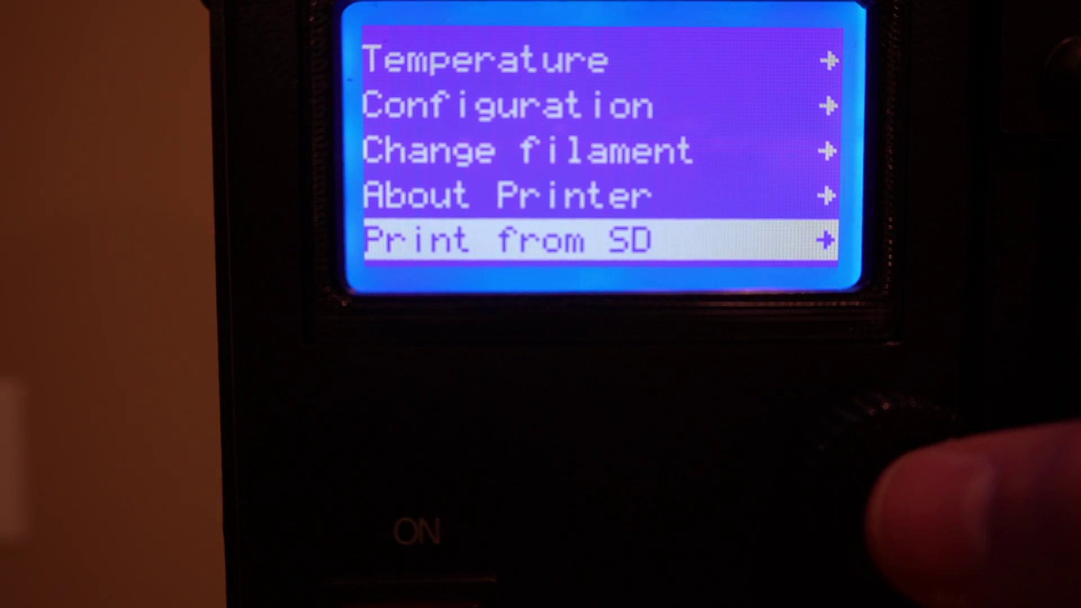
key("Return")
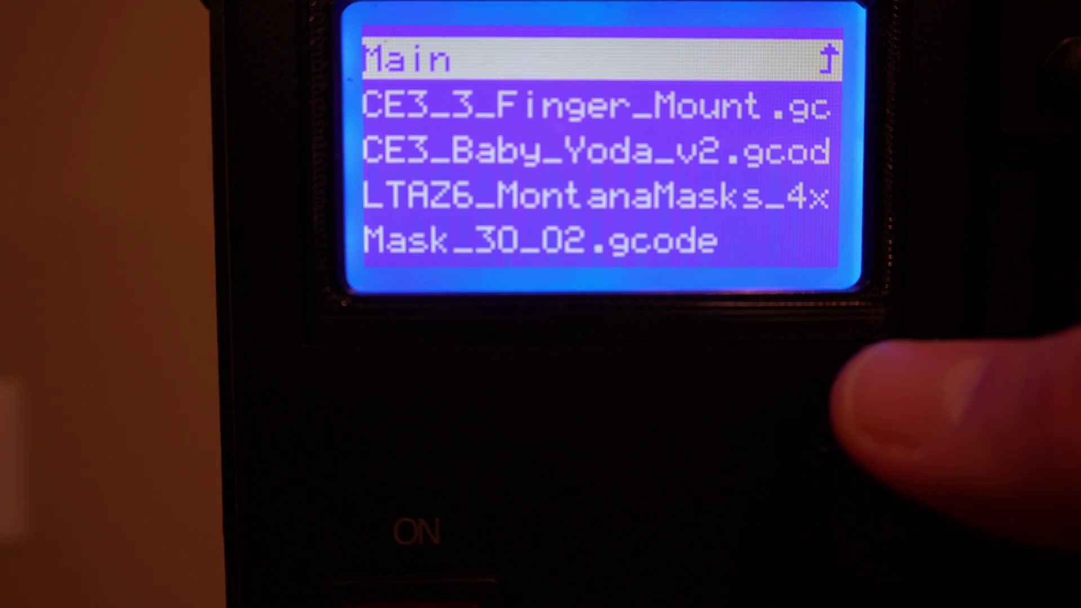
scroll(601, 129, "down", 1)
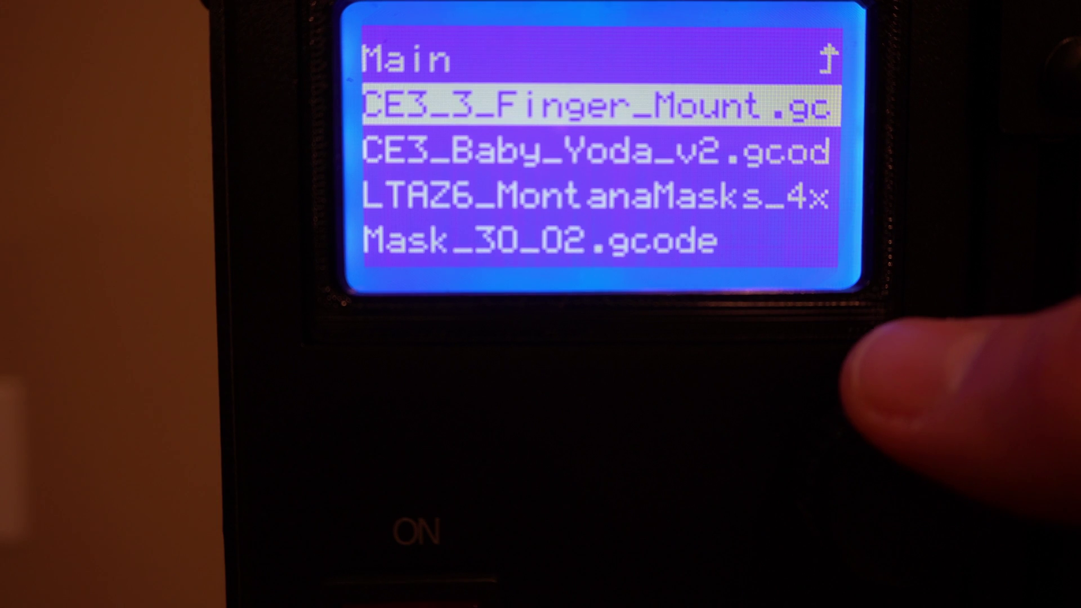
scroll(602, 151, "down", 1)
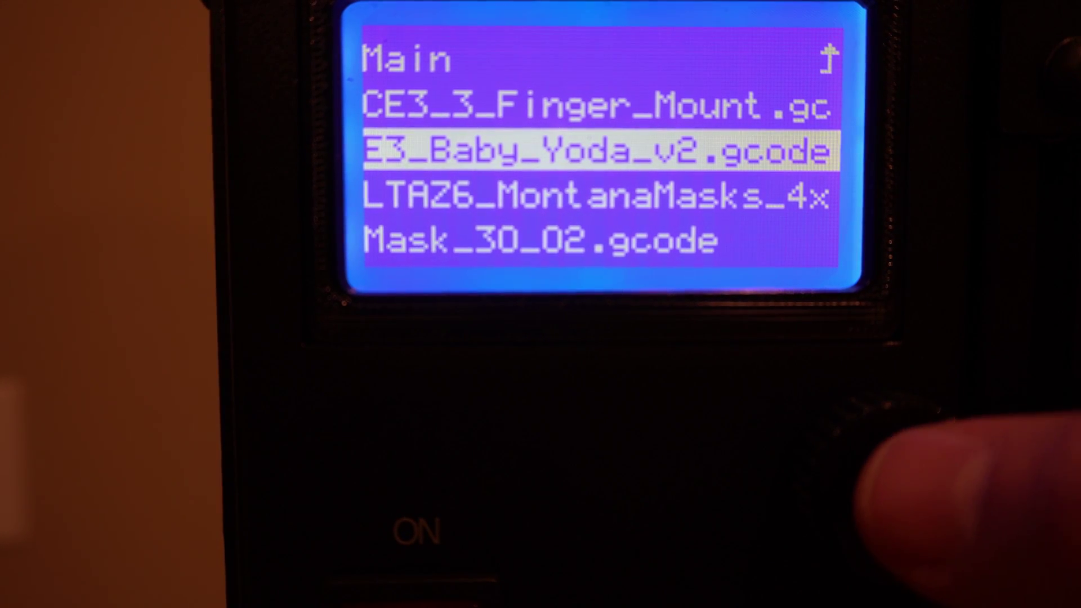
key("Return")
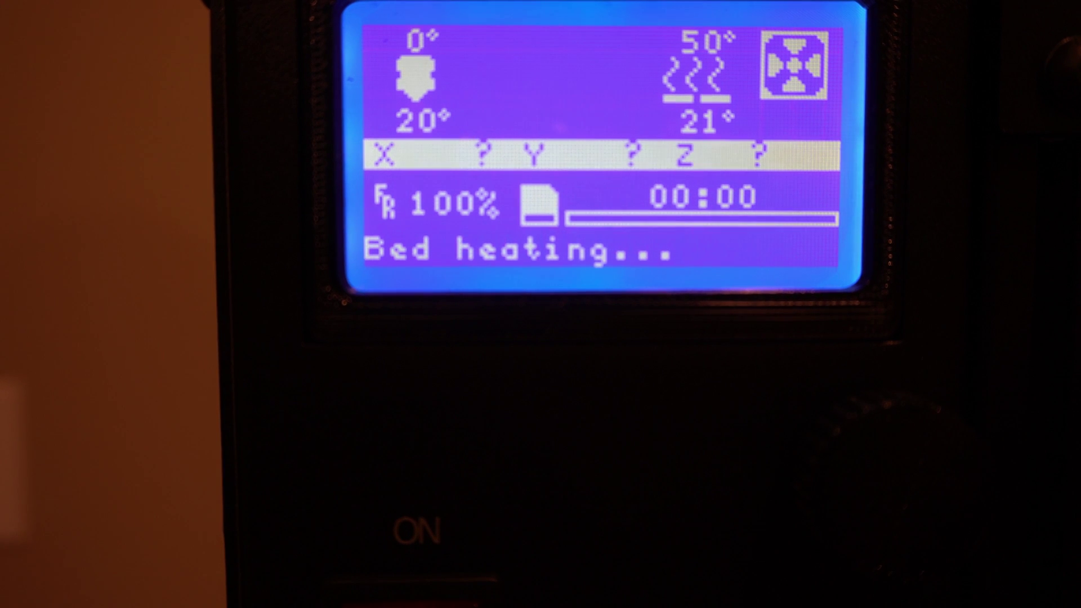